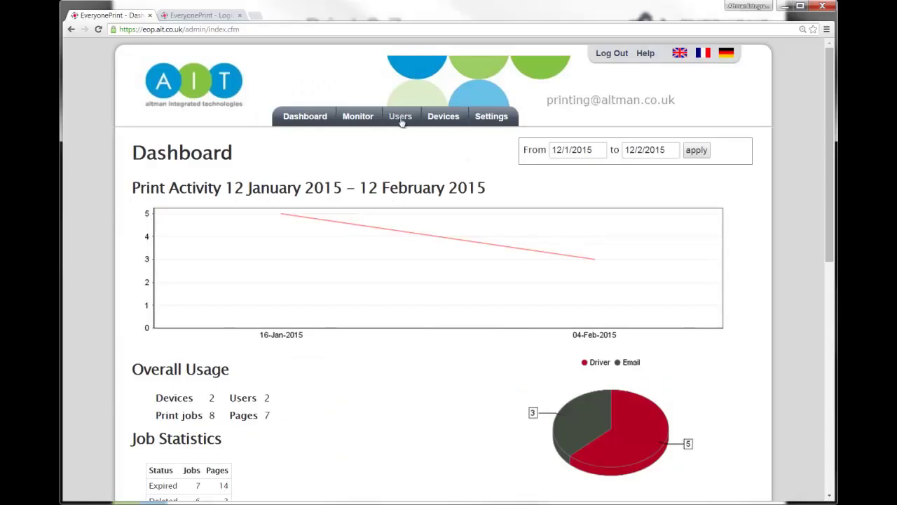
Step: Under Document Support, select 'Use Microsoft Office 2007 SP2…' instead of the built-in conversion engine
{"action": "left_click", "coordinate": [483, 120]}
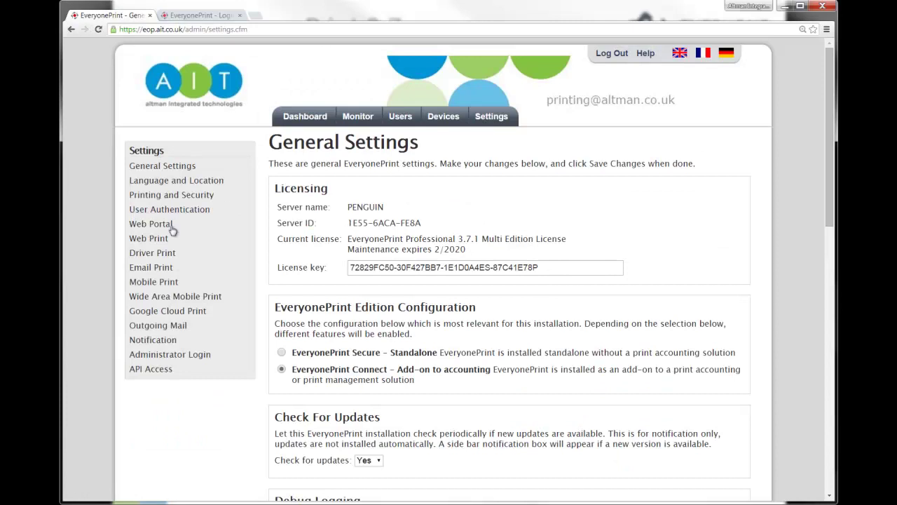
{"action": "scroll", "coordinate": [286, 249], "scroll_direction": "down", "scroll_amount": 6}
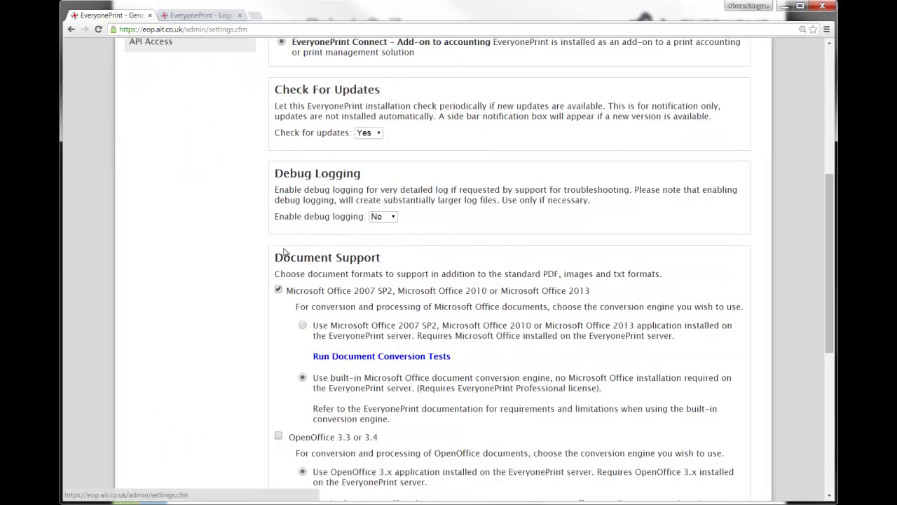
{"action": "scroll", "coordinate": [286, 249], "scroll_direction": "down", "scroll_amount": 1}
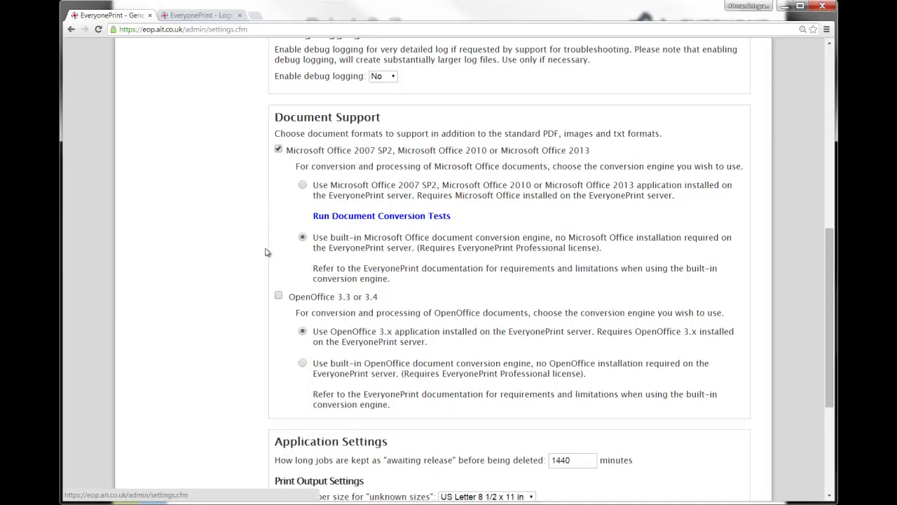
{"action": "left_click_drag", "start_coordinate": [663, 137], "coordinate": [488, 135]}
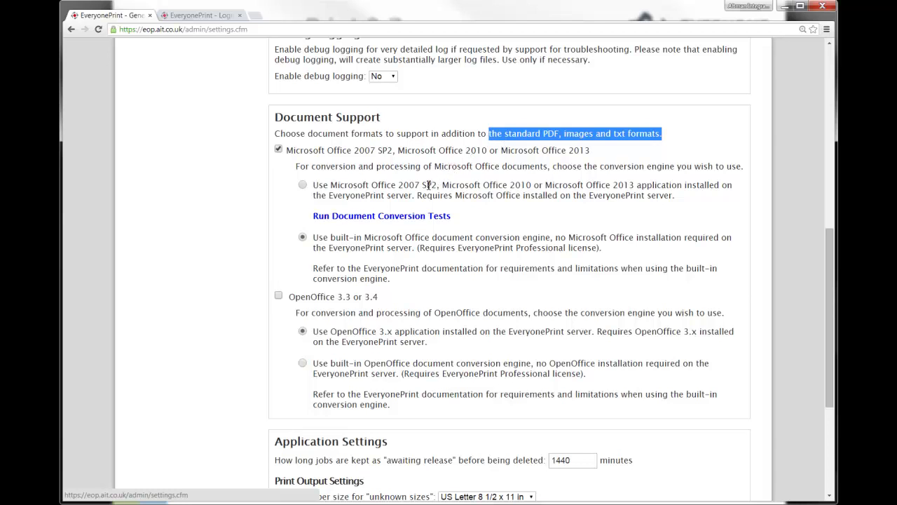
{"action": "left_click", "coordinate": [327, 239]}
{"action": "left_click_drag", "start_coordinate": [313, 236], "coordinate": [631, 256]}
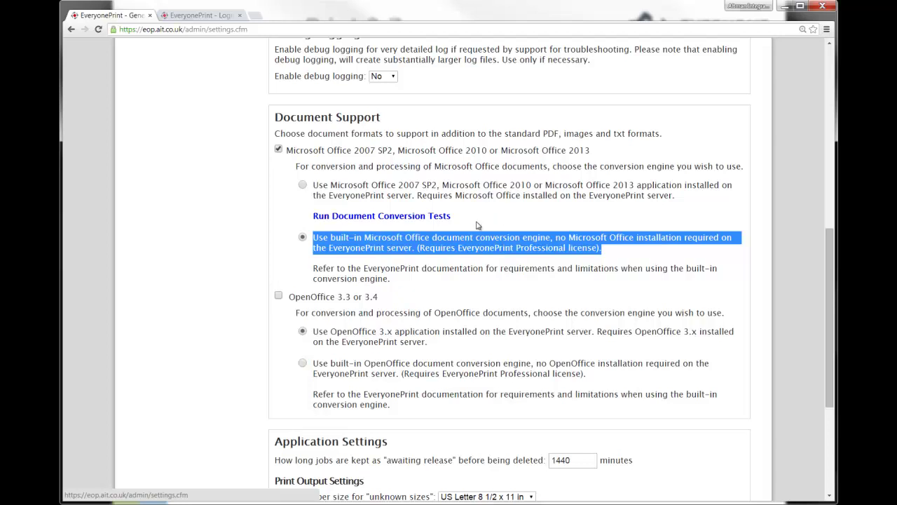
{"action": "left_click", "coordinate": [306, 186]}
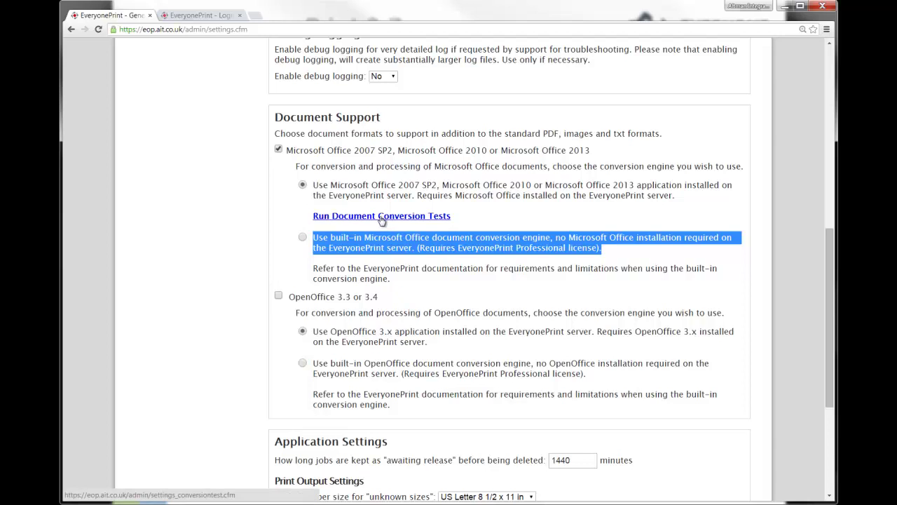
Step: Run the six Word, Excel and PowerPoint conversion tests from the Conversion Testing page
{"action": "left_click", "coordinate": [381, 218]}
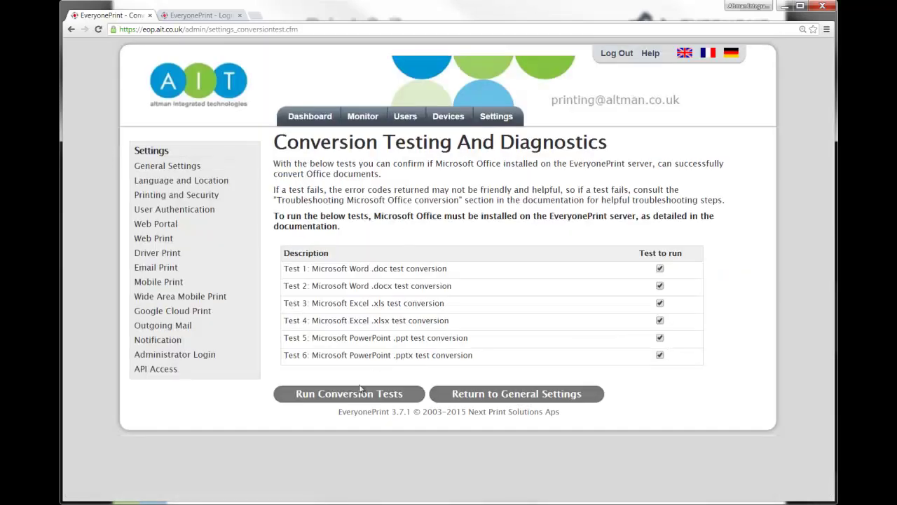
{"action": "left_click", "coordinate": [352, 395]}
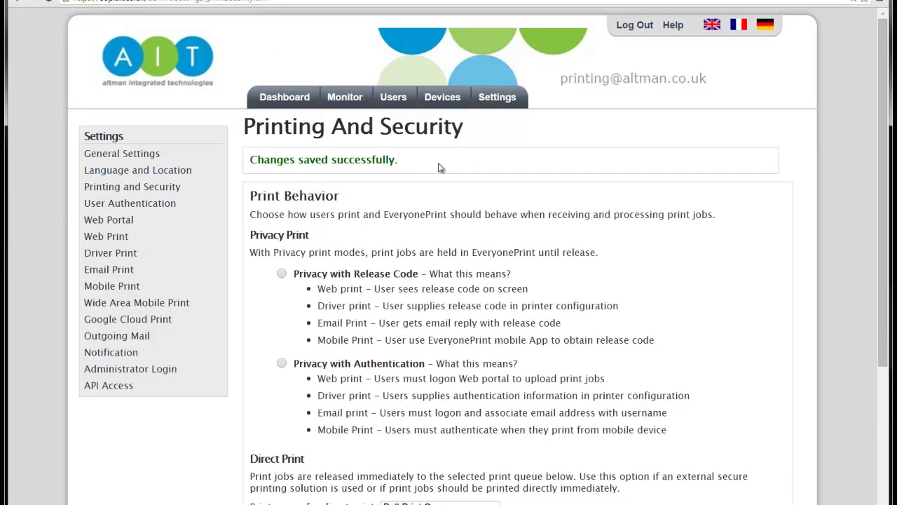
Step: Review the Print Behavior release-code options and list the queues available for direct print
{"action": "left_click", "coordinate": [140, 187]}
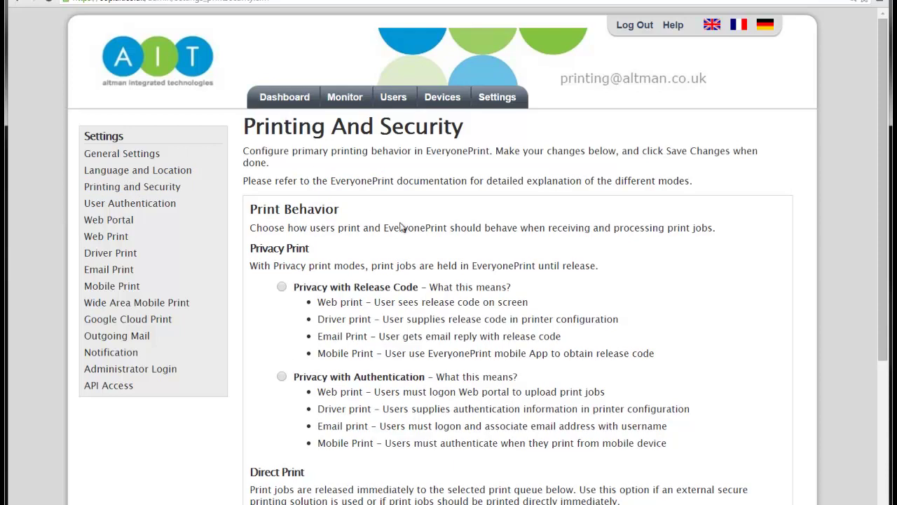
{"action": "scroll", "coordinate": [390, 224], "scroll_direction": "down", "scroll_amount": 1}
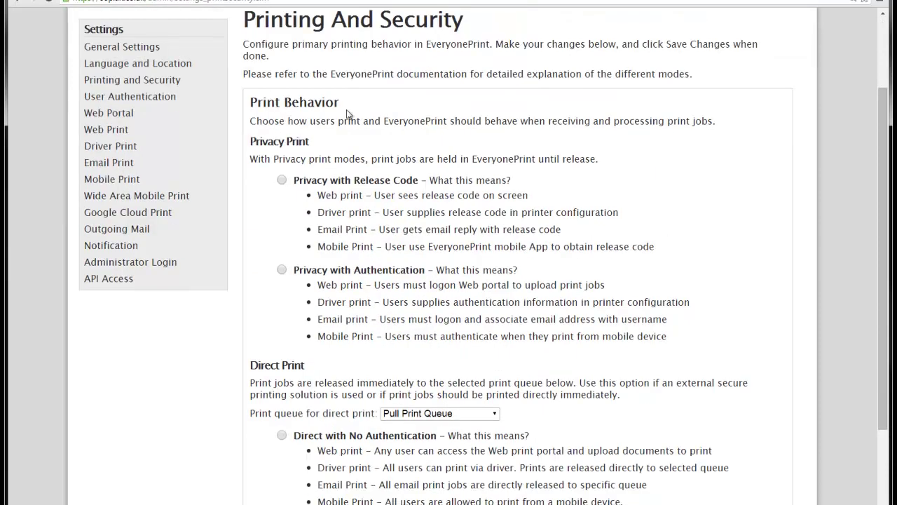
{"action": "scroll", "coordinate": [348, 140], "scroll_direction": "down", "scroll_amount": 2}
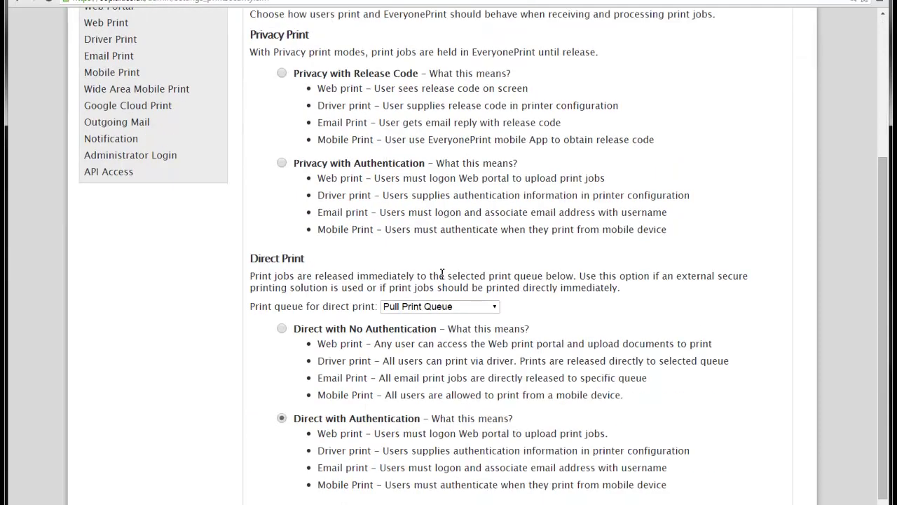
{"action": "scroll", "coordinate": [479, 318], "scroll_direction": "up", "scroll_amount": 1}
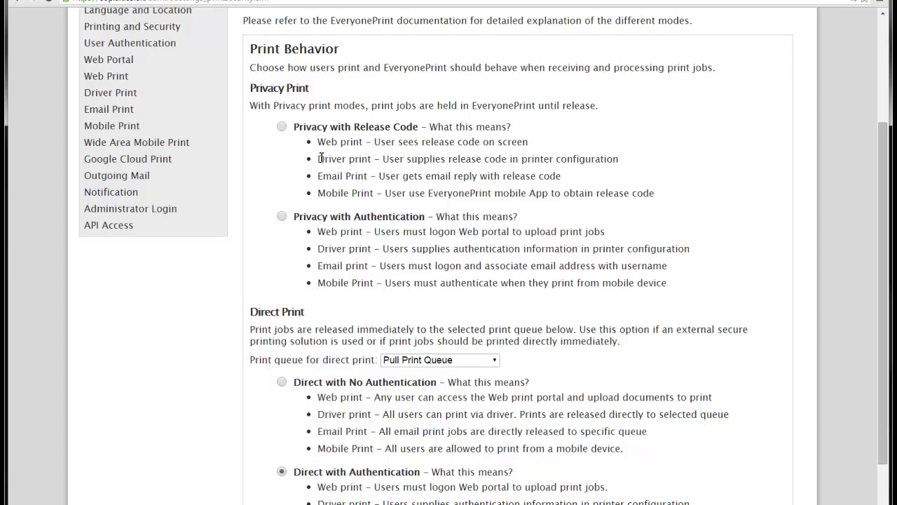
{"action": "left_click_drag", "start_coordinate": [318, 142], "coordinate": [404, 142]}
{"action": "left_click_drag", "start_coordinate": [319, 160], "coordinate": [373, 163]}
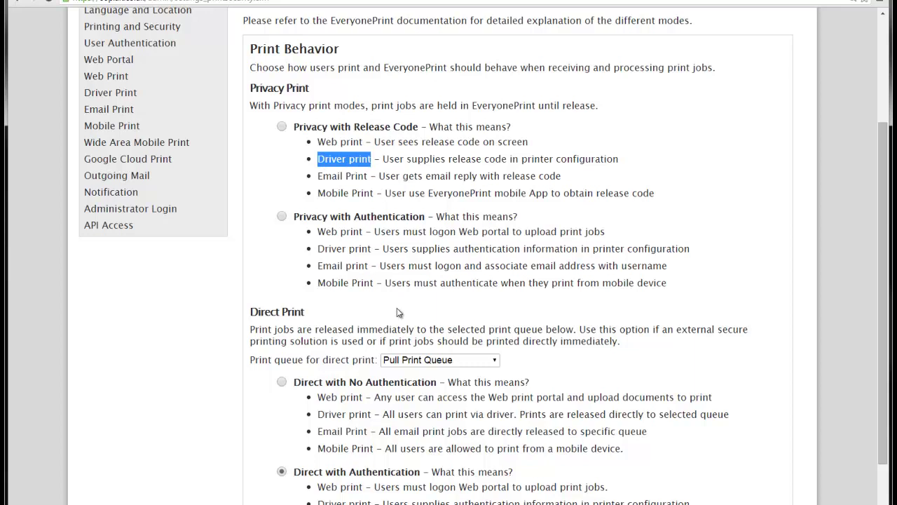
{"action": "left_click", "coordinate": [460, 273]}
{"action": "scroll", "coordinate": [460, 266], "scroll_direction": "down", "scroll_amount": 1}
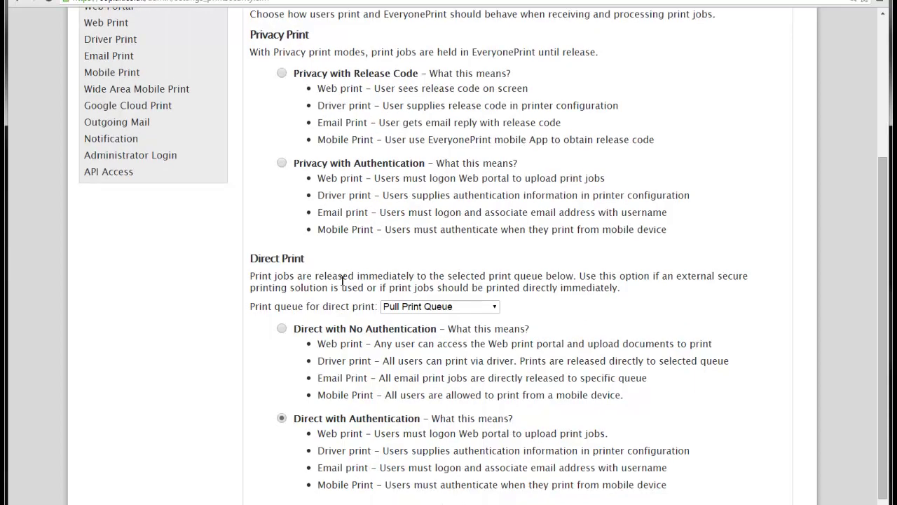
{"action": "left_click", "coordinate": [412, 307]}
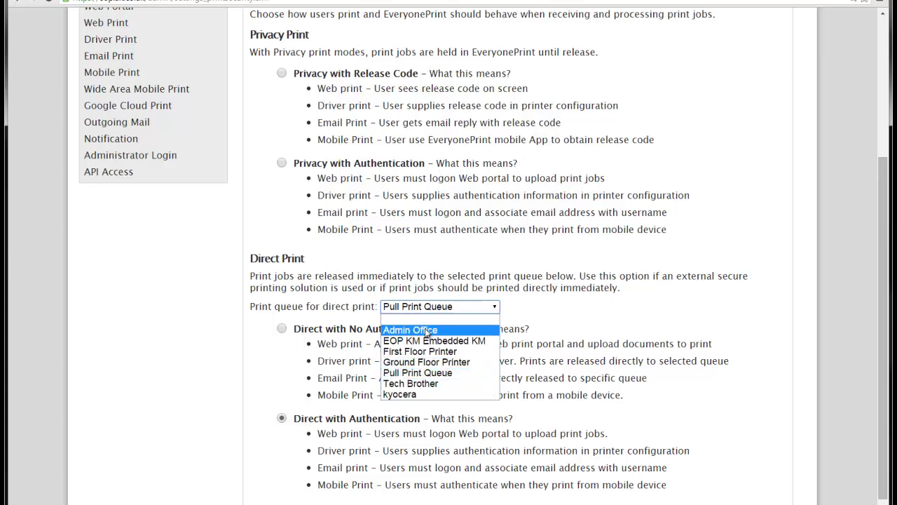
Step: Keep Pull Print Queue as the direct print queue
{"action": "left_click", "coordinate": [407, 373]}
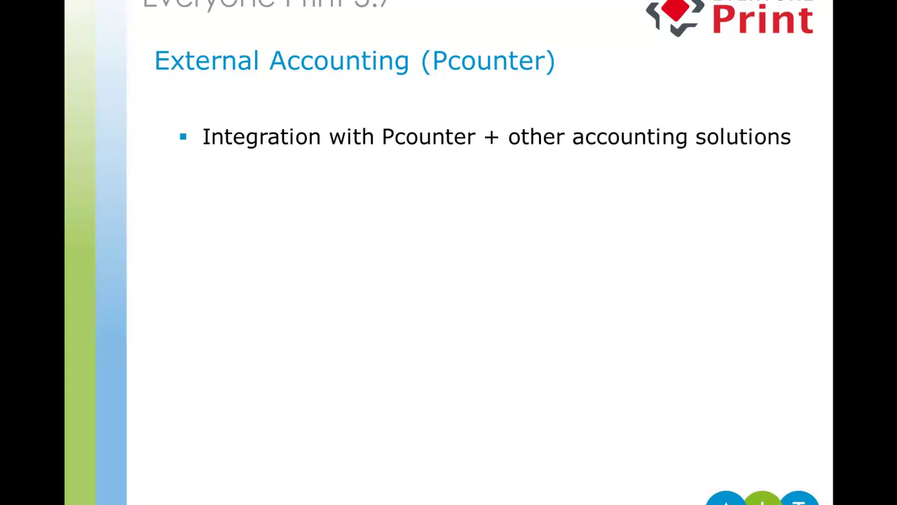
Step: Reveal the next bullet on the Pcounter slide
{"action": "key", "text": "Right"}
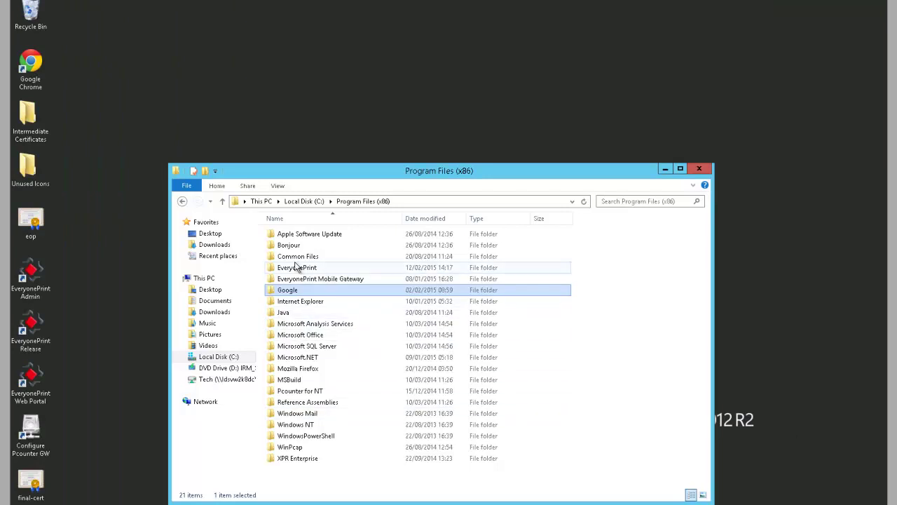
Step: Open the eop XML file in the EveryonePrint program folder for editing in Notepad
{"action": "double_click", "coordinate": [297, 267]}
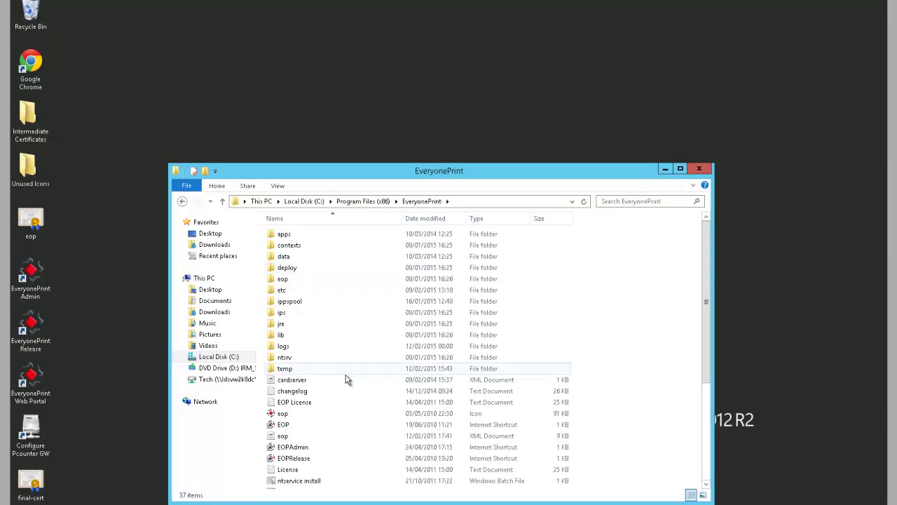
{"action": "left_click", "coordinate": [333, 437]}
{"action": "right_click", "coordinate": [333, 436]}
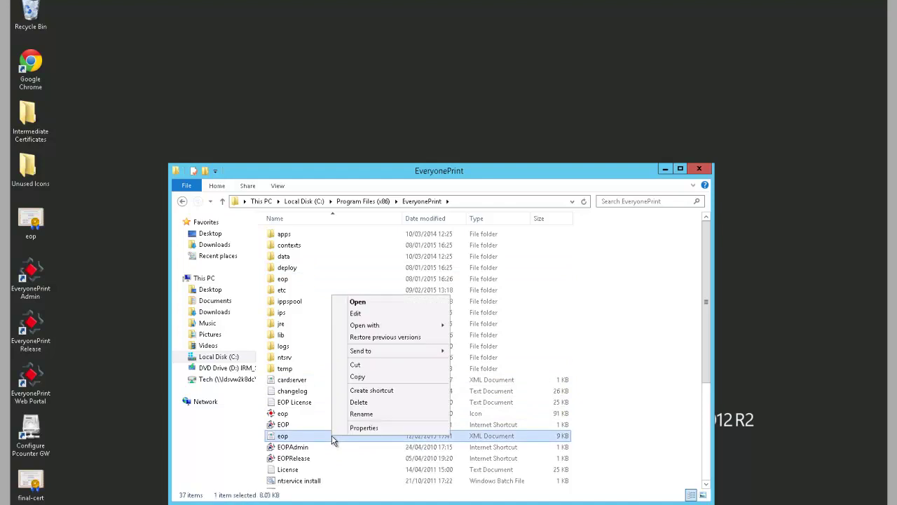
{"action": "left_click", "coordinate": [401, 314]}
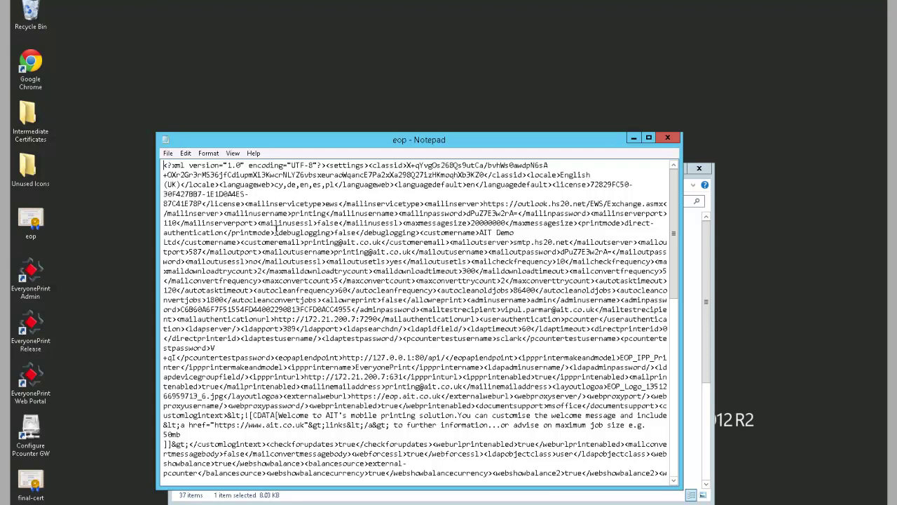
Step: Search for 'edition' and confirm it reads waccount, with editionacct set to pcounter
{"action": "key", "text": "ctrl+f"}
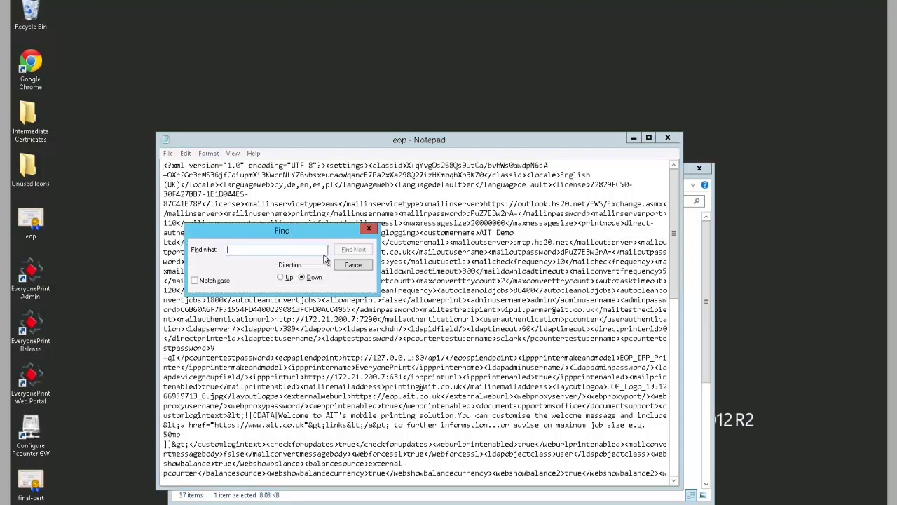
{"action": "type", "text": "edition"}
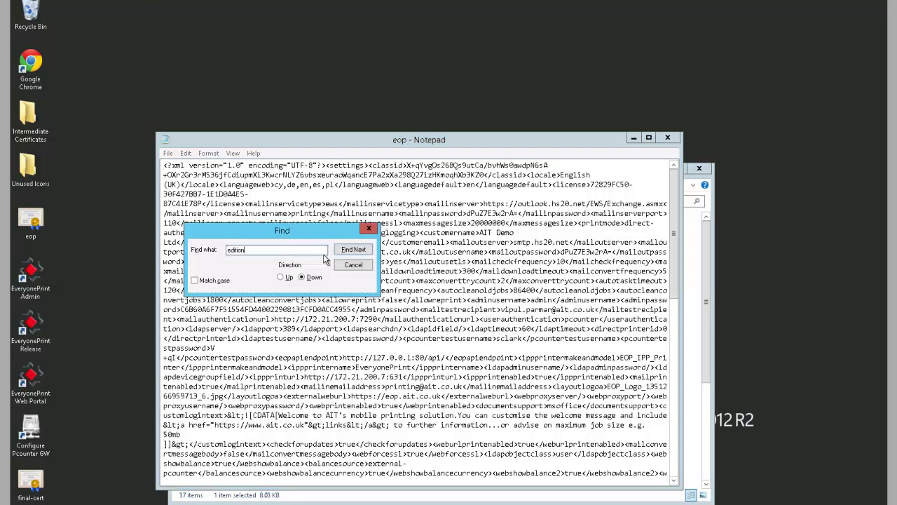
{"action": "left_click", "coordinate": [351, 250]}
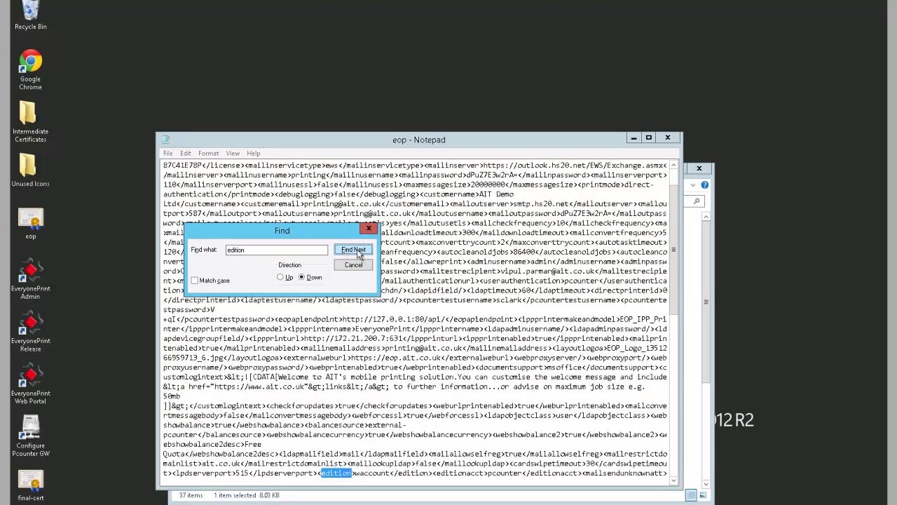
{"action": "left_click", "coordinate": [354, 266]}
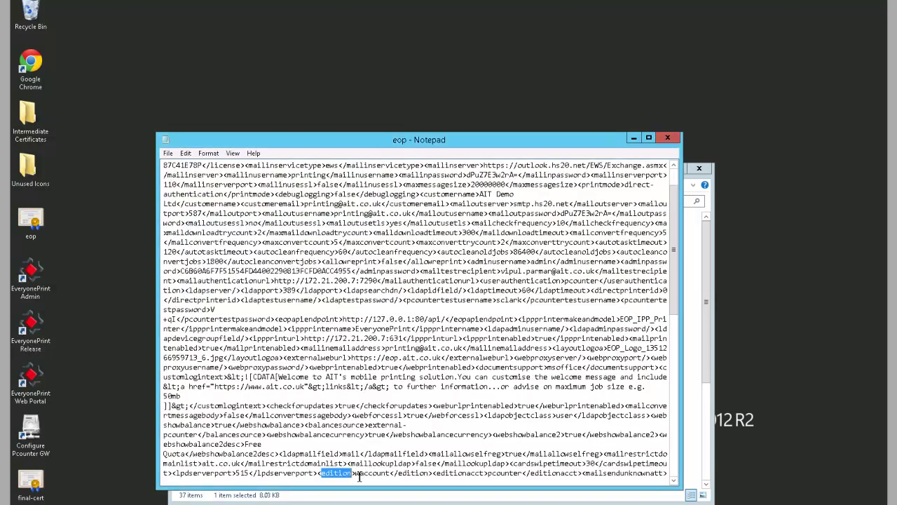
{"action": "left_click_drag", "start_coordinate": [357, 475], "coordinate": [393, 482]}
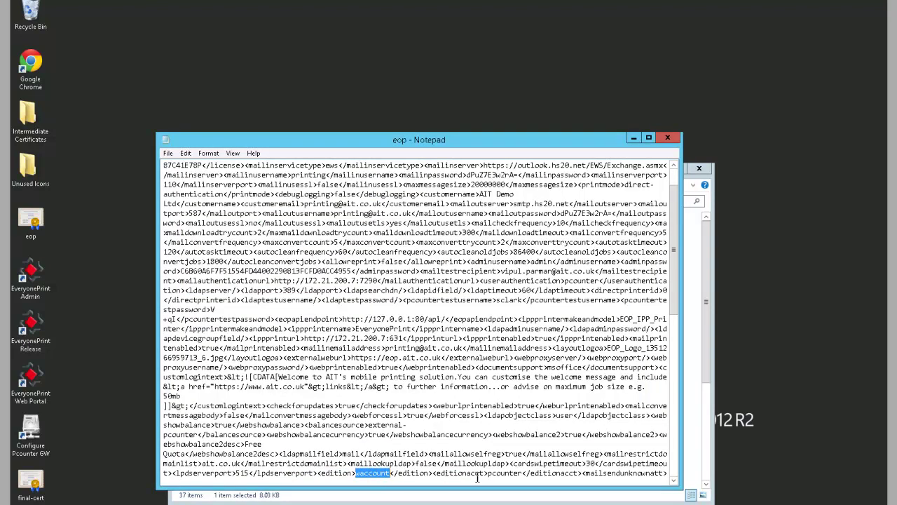
{"action": "left_click_drag", "start_coordinate": [489, 474], "coordinate": [527, 481]}
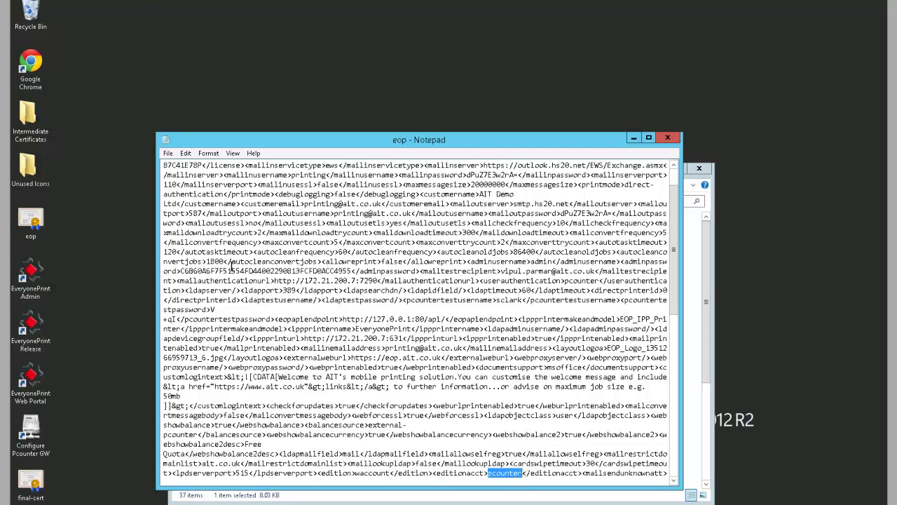
Step: Save eop.xml and close Notepad
{"action": "left_click", "coordinate": [169, 153]}
{"action": "left_click", "coordinate": [183, 190]}
{"action": "left_click", "coordinate": [667, 138]}
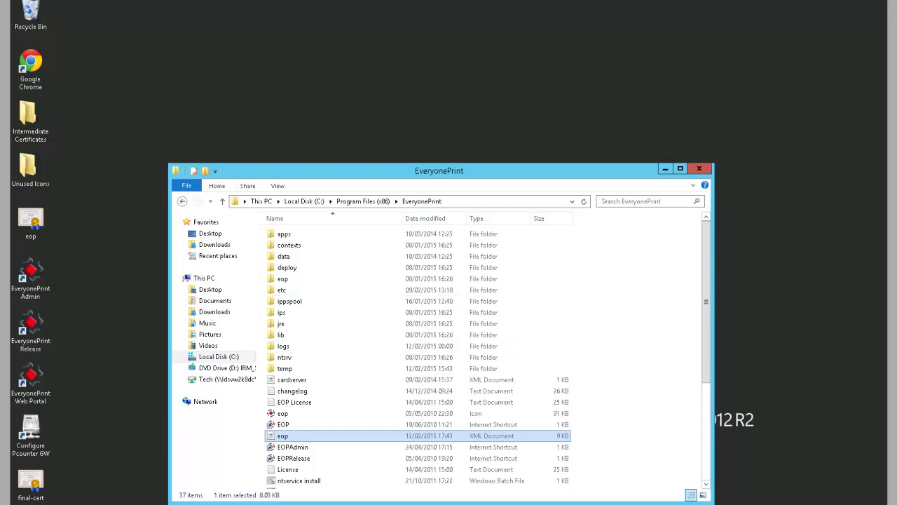
{"action": "right_click", "coordinate": [26, 504]}
{"action": "left_click", "coordinate": [62, 492]}
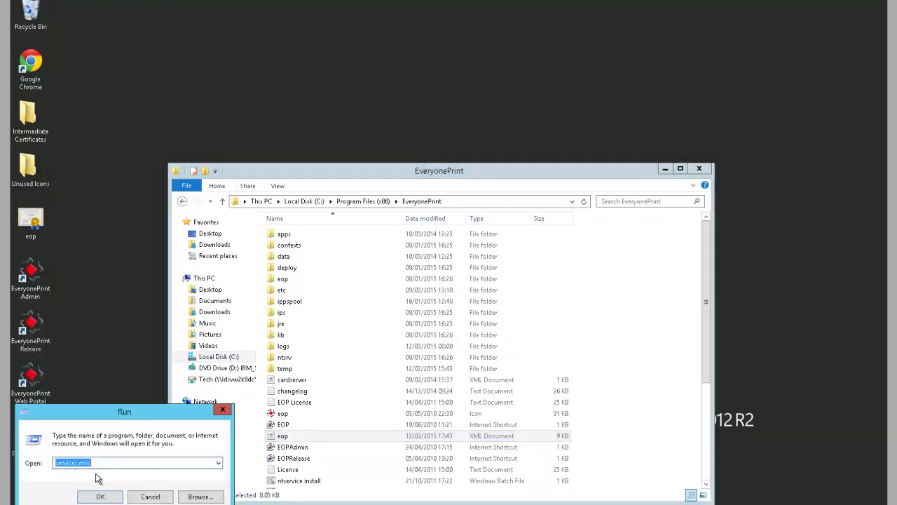
{"action": "key", "text": "Return"}
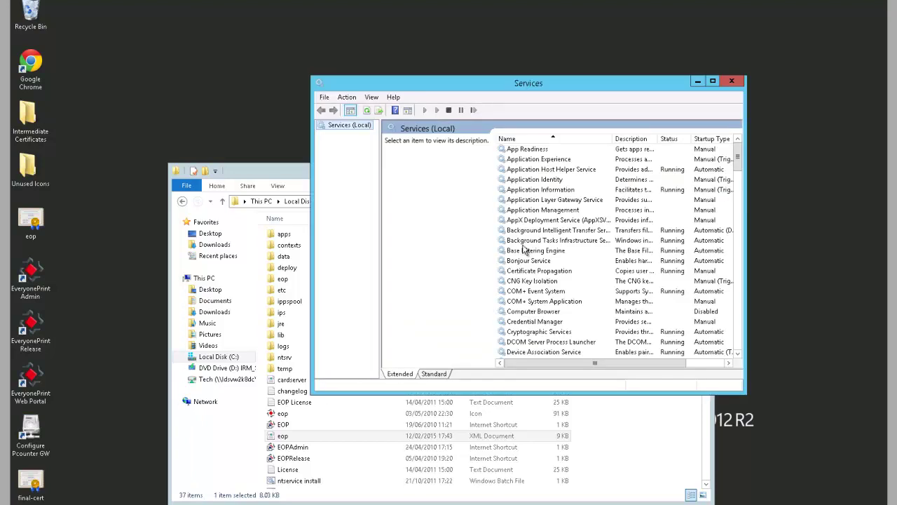
{"action": "left_click", "coordinate": [522, 244]}
{"action": "key", "text": "e"}
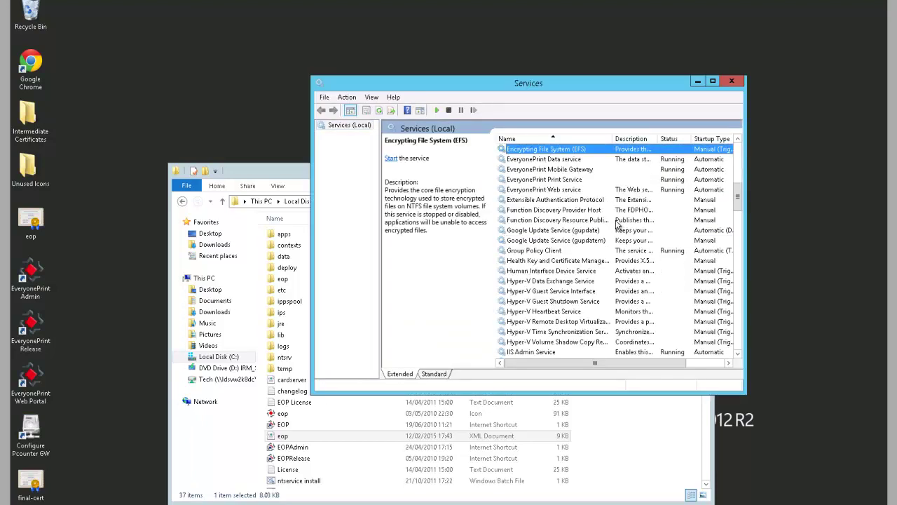
{"action": "key", "text": "Down"}
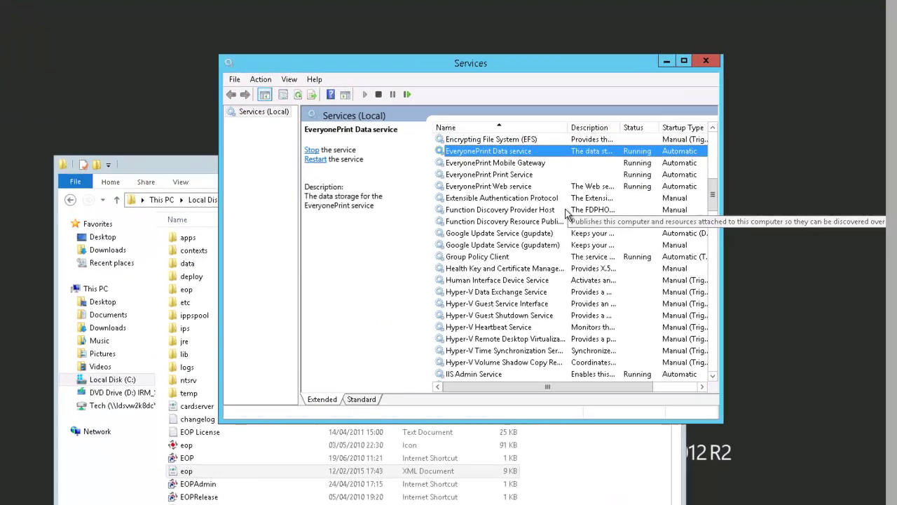
{"action": "left_click", "coordinate": [523, 187]}
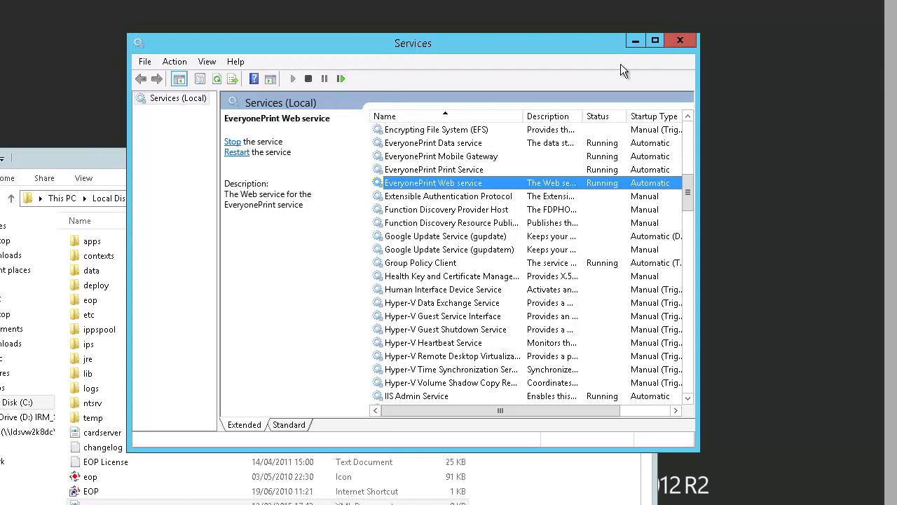
{"action": "left_click", "coordinate": [681, 44]}
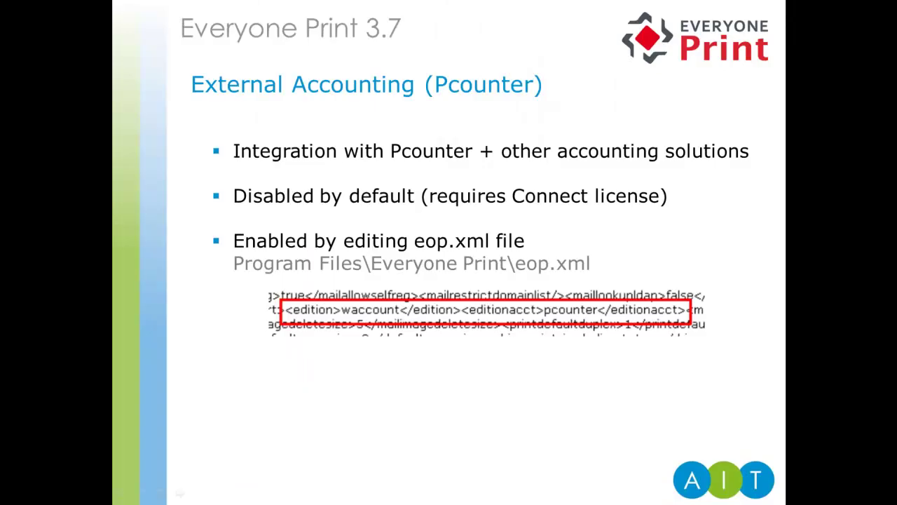
Step: Bring in the bullets on authentication via accounting solution and balance display in the portal
{"action": "key", "text": "Right"}
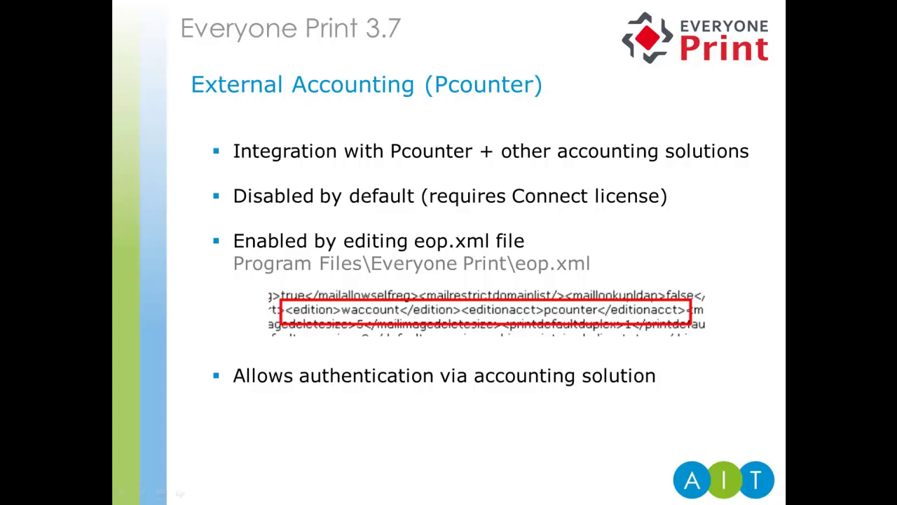
{"action": "key", "text": "Right"}
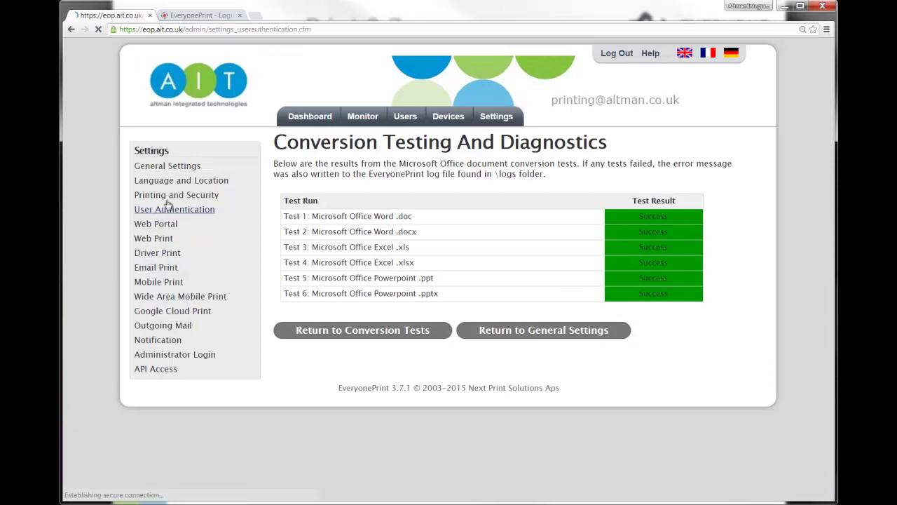
Step: Show the User Authentication page and point out the selected Authentication via Pcounter option
{"action": "left_click", "coordinate": [159, 210]}
{"action": "scroll", "coordinate": [521, 263], "scroll_direction": "down", "scroll_amount": 1}
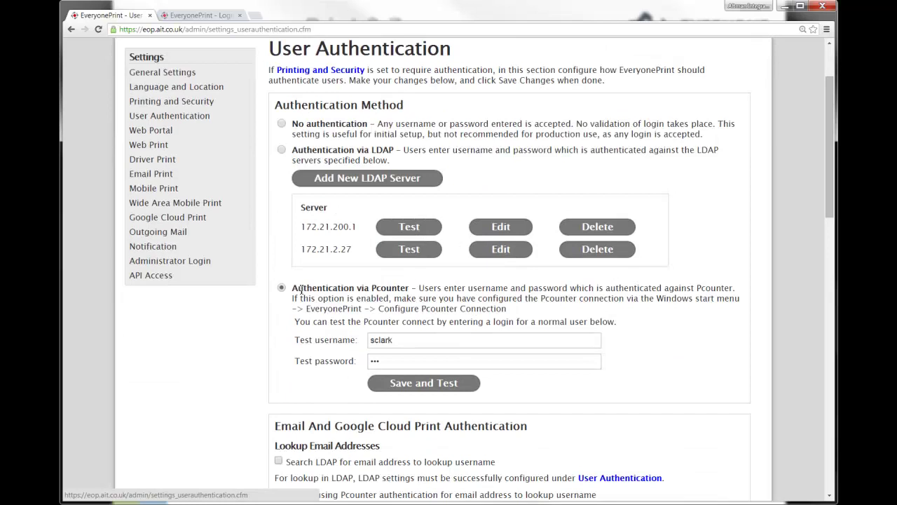
{"action": "left_click_drag", "start_coordinate": [292, 287], "coordinate": [412, 293]}
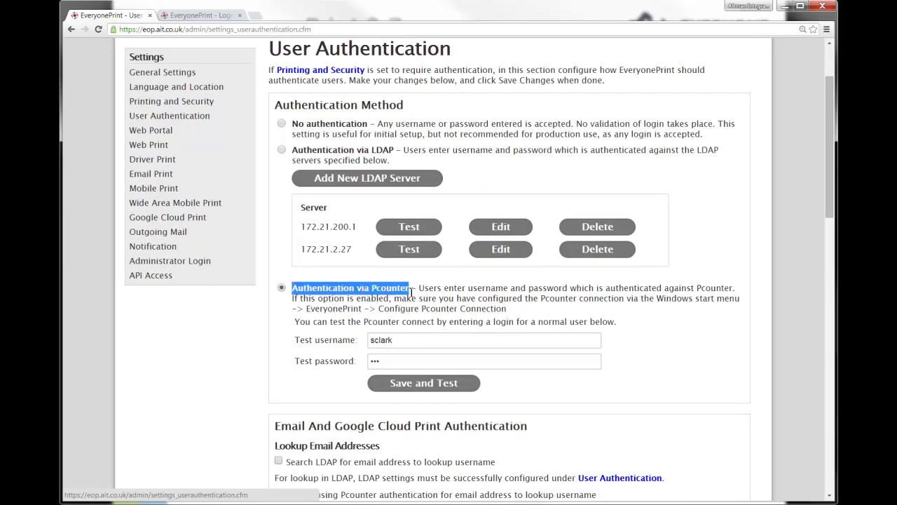
{"action": "left_click", "coordinate": [292, 288]}
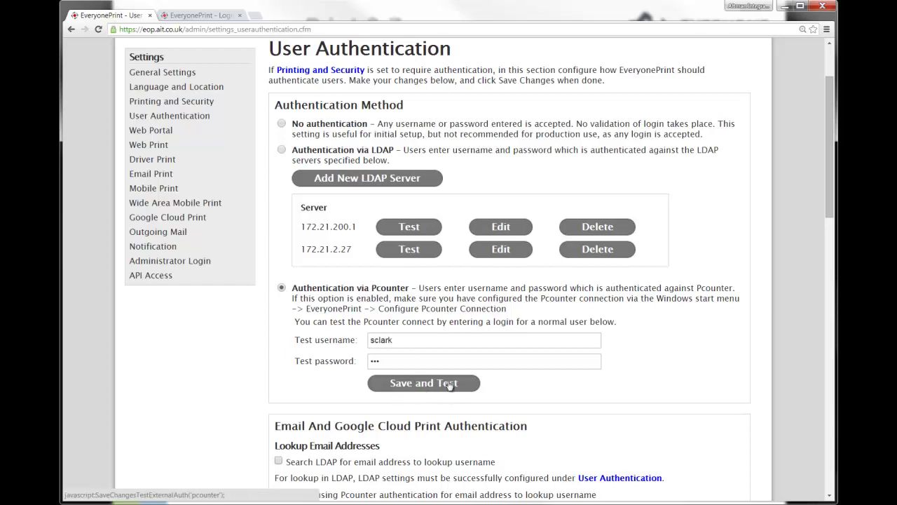
{"action": "scroll", "coordinate": [501, 382], "scroll_direction": "down", "scroll_amount": 9}
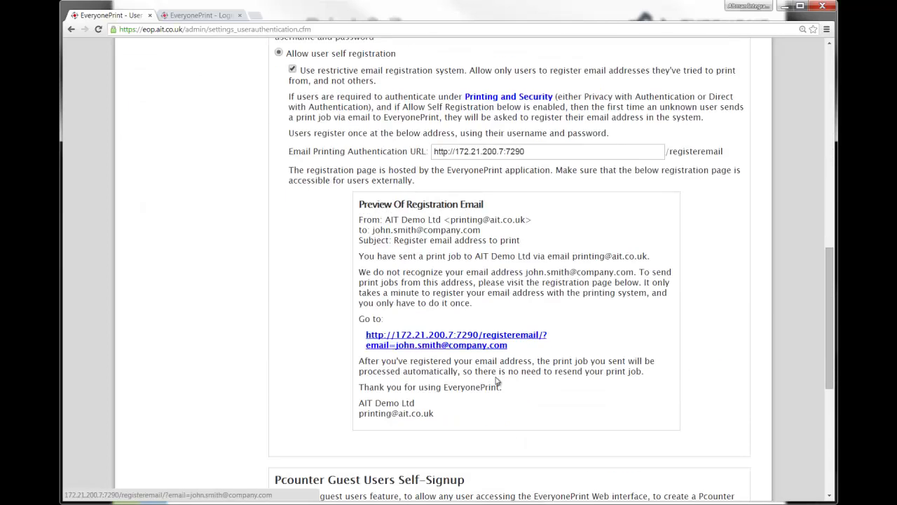
{"action": "scroll", "coordinate": [493, 380], "scroll_direction": "down", "scroll_amount": 4}
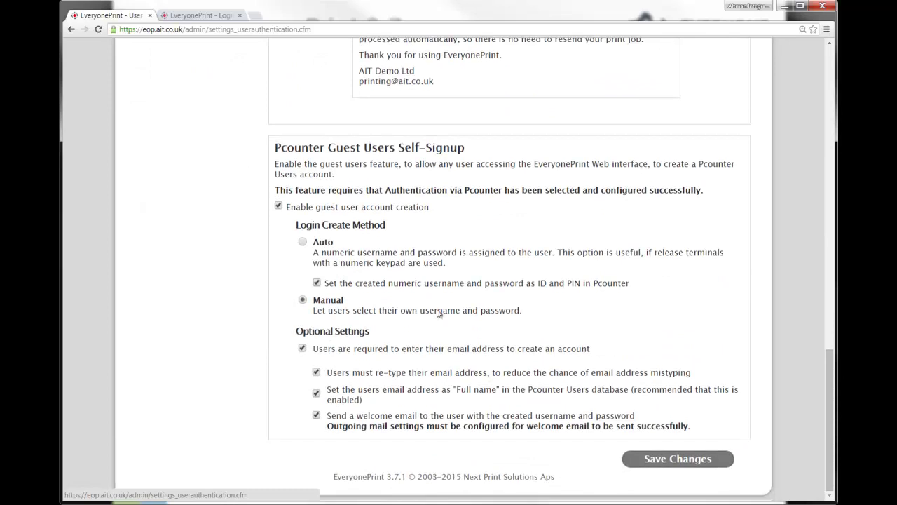
{"action": "left_click", "coordinate": [302, 242]}
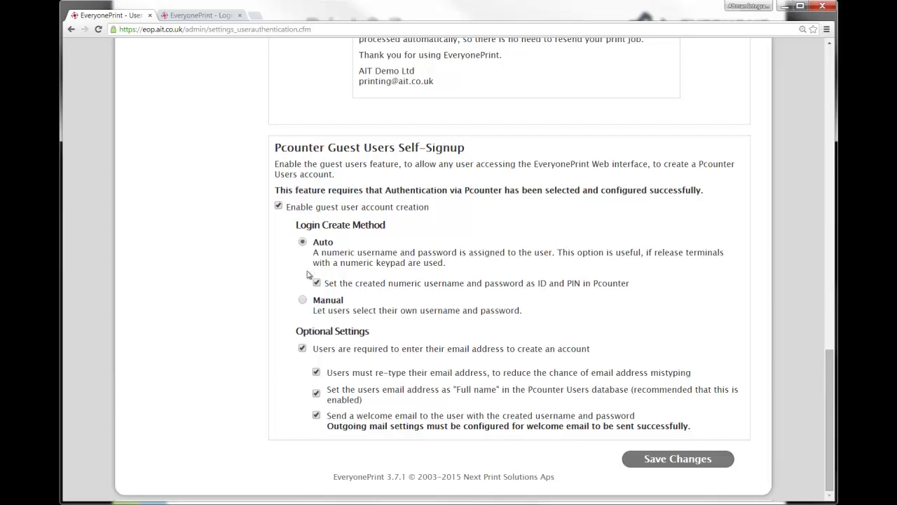
{"action": "left_click", "coordinate": [302, 301]}
Step: Check 'Search using Pcounter authentication for email address to lookup username'
{"action": "scroll", "coordinate": [410, 277], "scroll_direction": "up", "scroll_amount": 7}
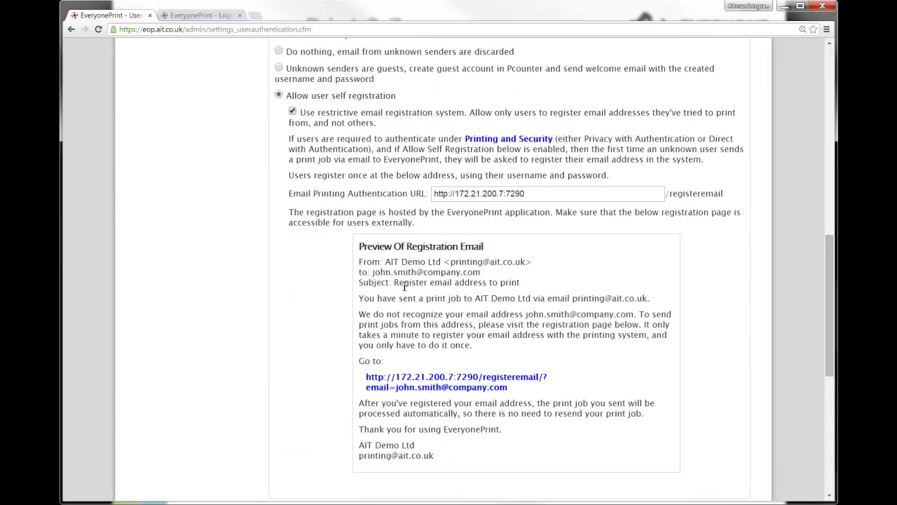
{"action": "scroll", "coordinate": [403, 283], "scroll_direction": "up", "scroll_amount": 3}
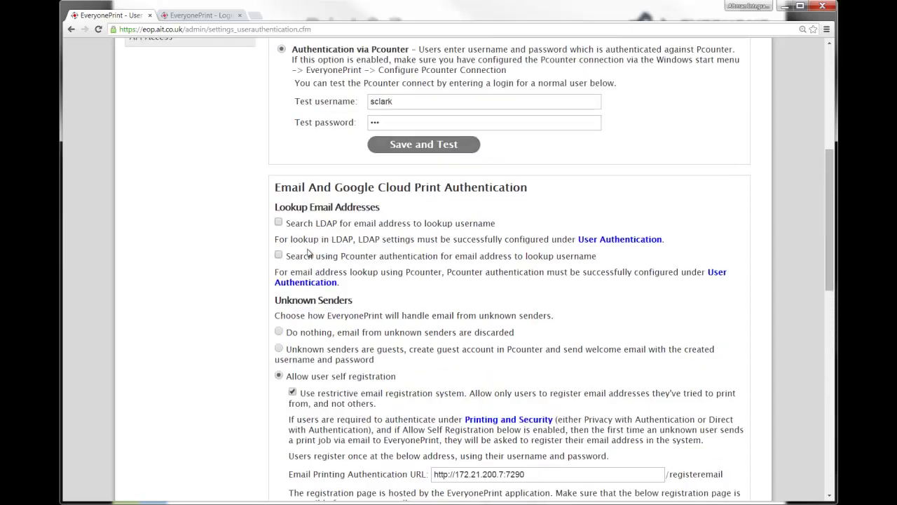
{"action": "left_click", "coordinate": [279, 256]}
{"action": "left_click_drag", "start_coordinate": [285, 257], "coordinate": [610, 274]}
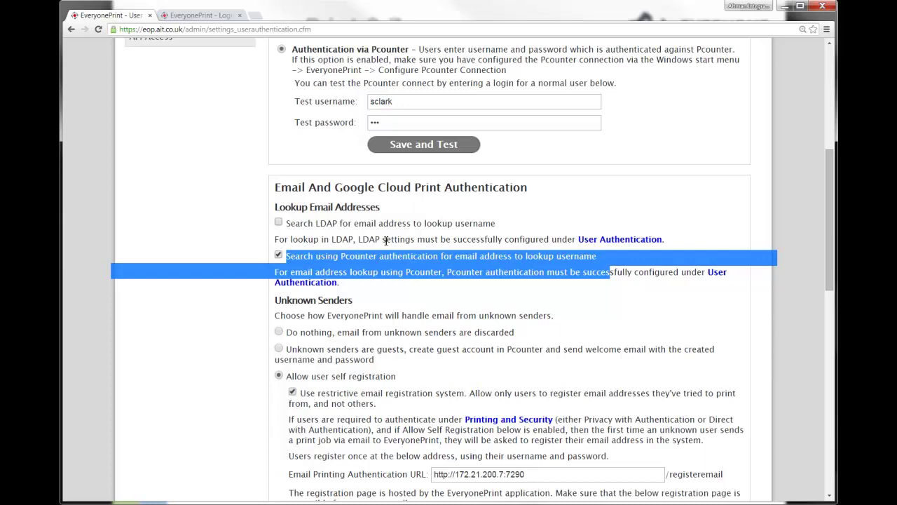
{"action": "left_click", "coordinate": [430, 298]}
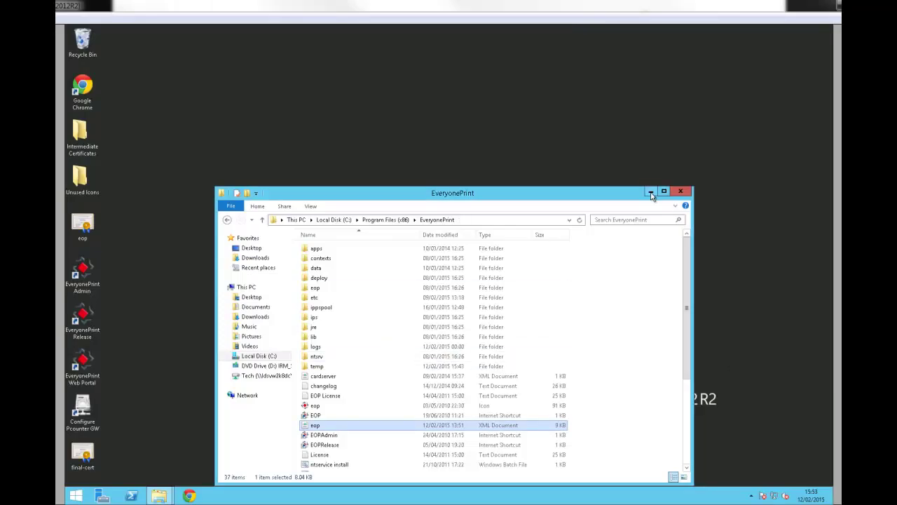
Step: Run Configure Pcounter GW as administrator and move from data server name to login name
{"action": "left_click", "coordinate": [651, 192]}
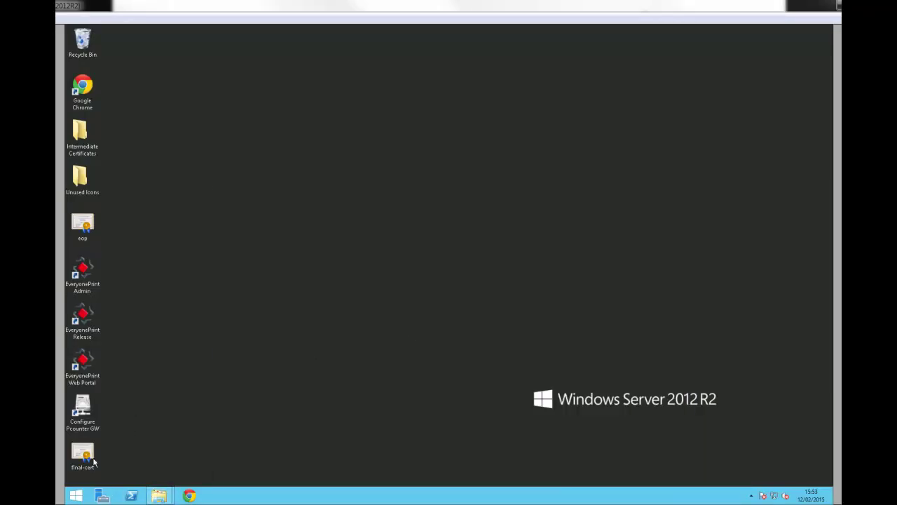
{"action": "right_click", "coordinate": [87, 407]}
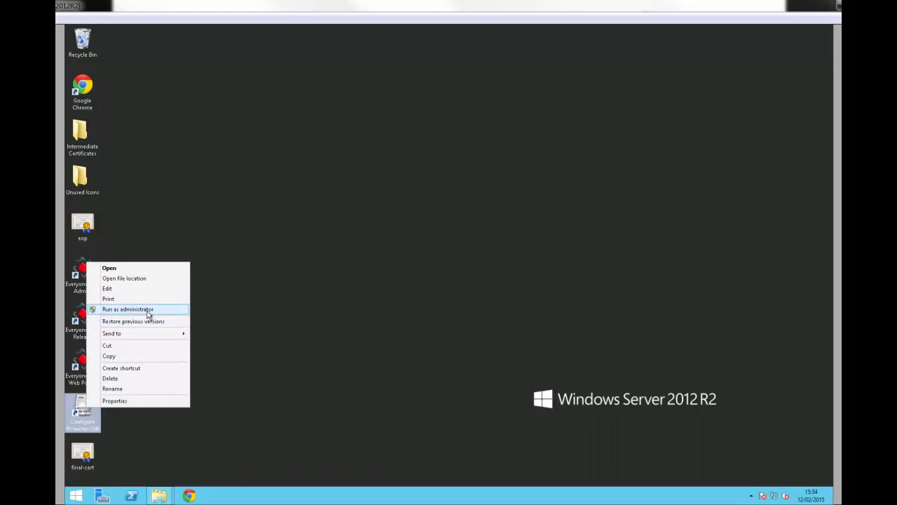
{"action": "left_click", "coordinate": [152, 315]}
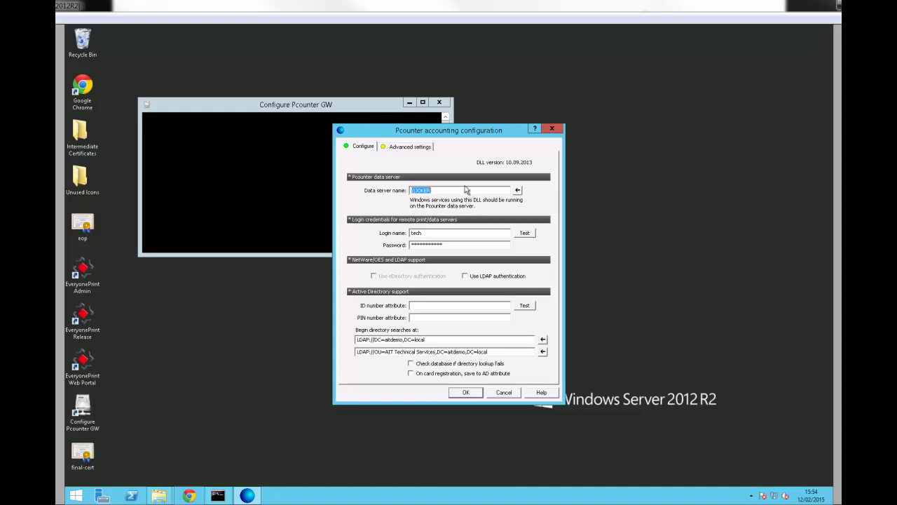
{"action": "key", "text": "Tab"}
{"action": "key", "text": "Tab"}
{"action": "left_click", "coordinate": [407, 147]}
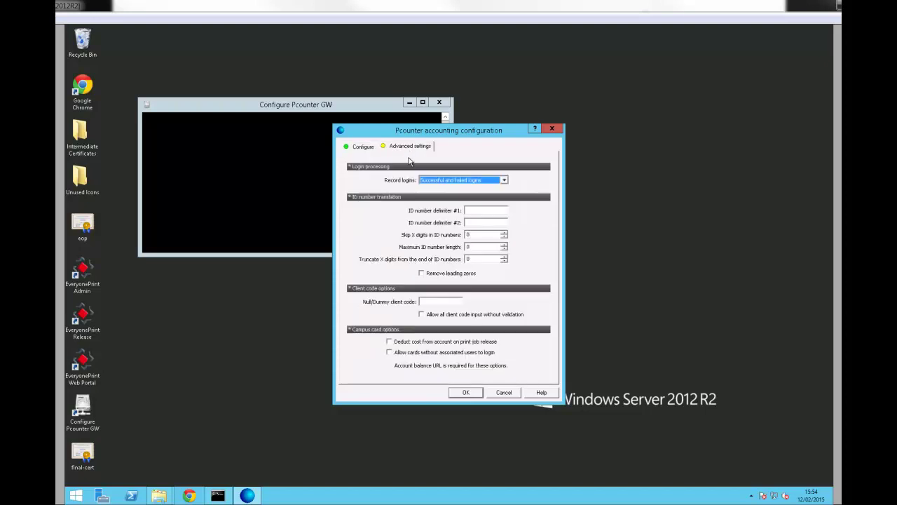
{"action": "left_click", "coordinate": [457, 179]}
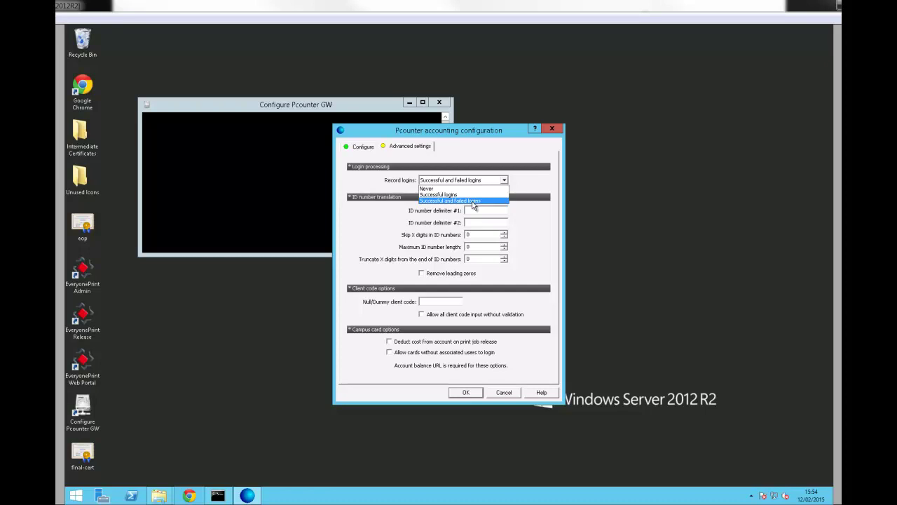
{"action": "left_click", "coordinate": [454, 202]}
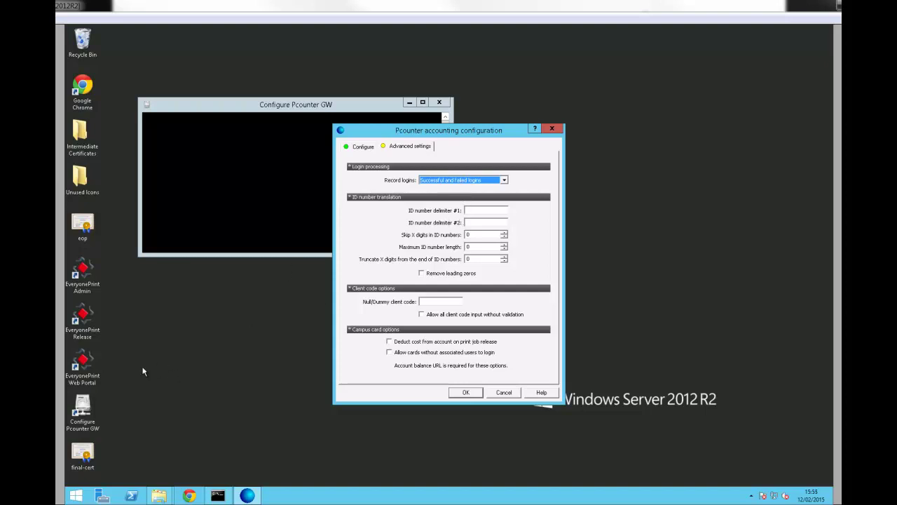
Step: Switch to the pgw folder window and open its LoginSessions file in Notepad
{"action": "left_click", "coordinate": [159, 493]}
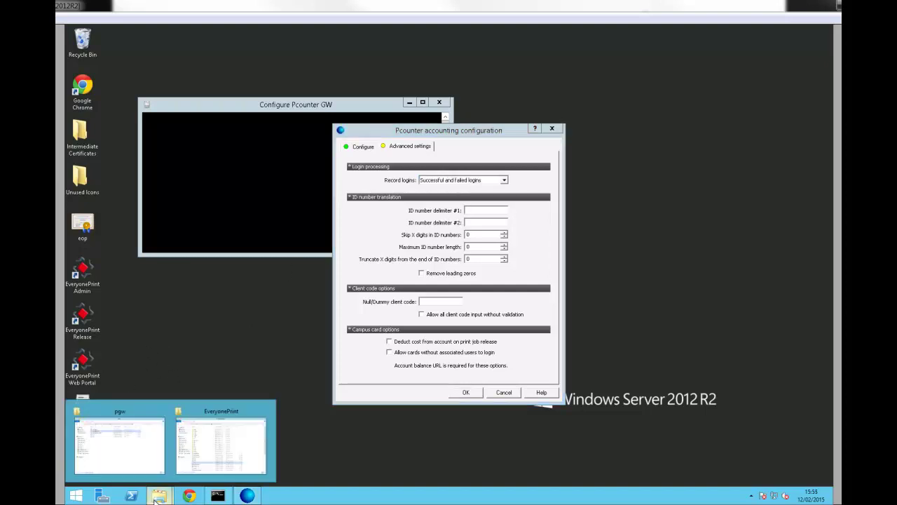
{"action": "left_click", "coordinate": [134, 458]}
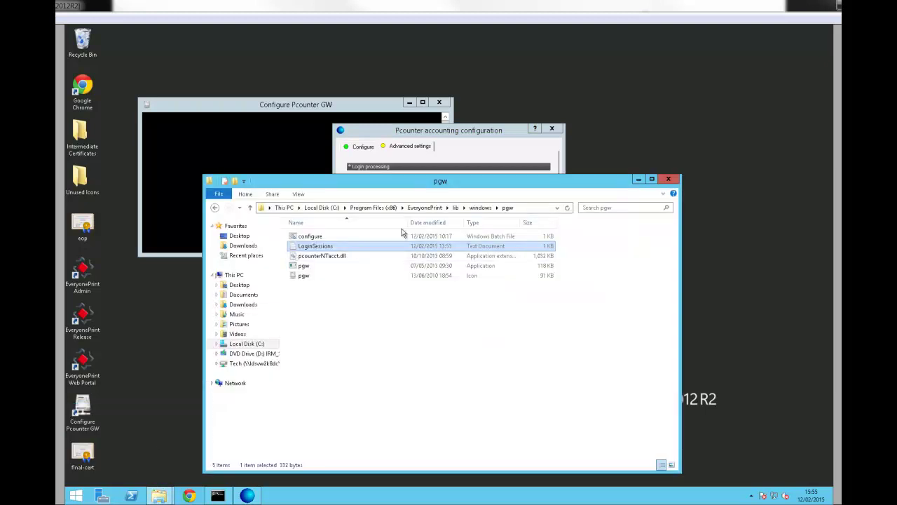
{"action": "left_click", "coordinate": [533, 209]}
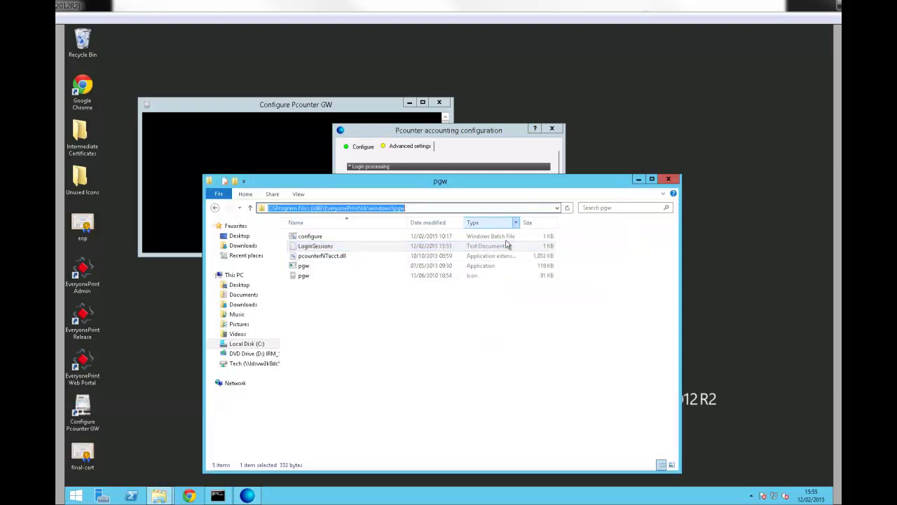
{"action": "left_click", "coordinate": [412, 332]}
{"action": "double_click", "coordinate": [329, 247]}
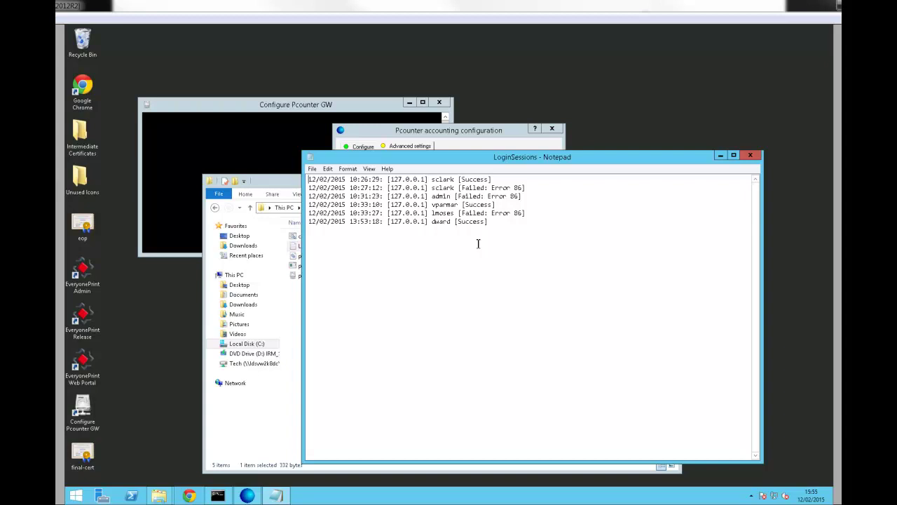
Step: Close the LoginSessions log in Notepad
{"action": "left_click", "coordinate": [757, 160]}
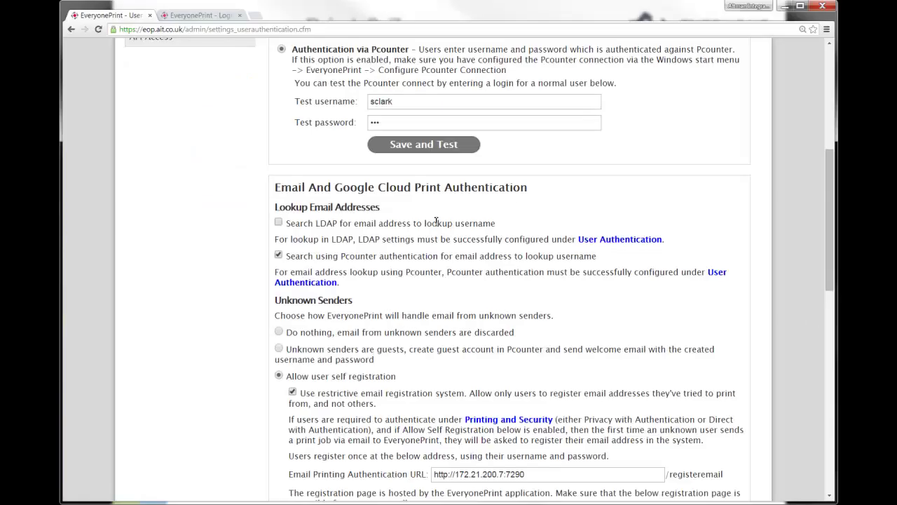
Step: Select Authentication via LDAP and preview the Add New LDAP Server page
{"action": "scroll", "coordinate": [536, 234], "scroll_direction": "up", "scroll_amount": 3}
{"action": "scroll", "coordinate": [530, 234], "scroll_direction": "up", "scroll_amount": 2}
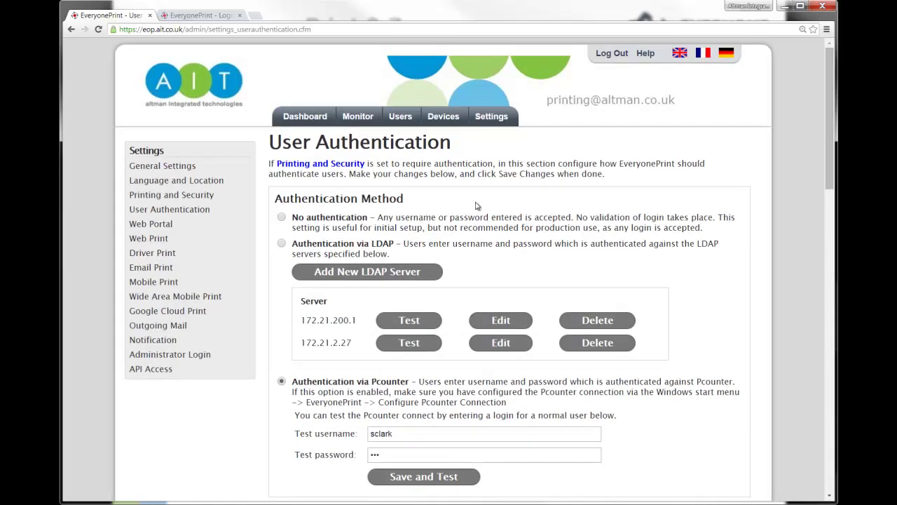
{"action": "left_click", "coordinate": [286, 244]}
{"action": "left_click", "coordinate": [370, 273]}
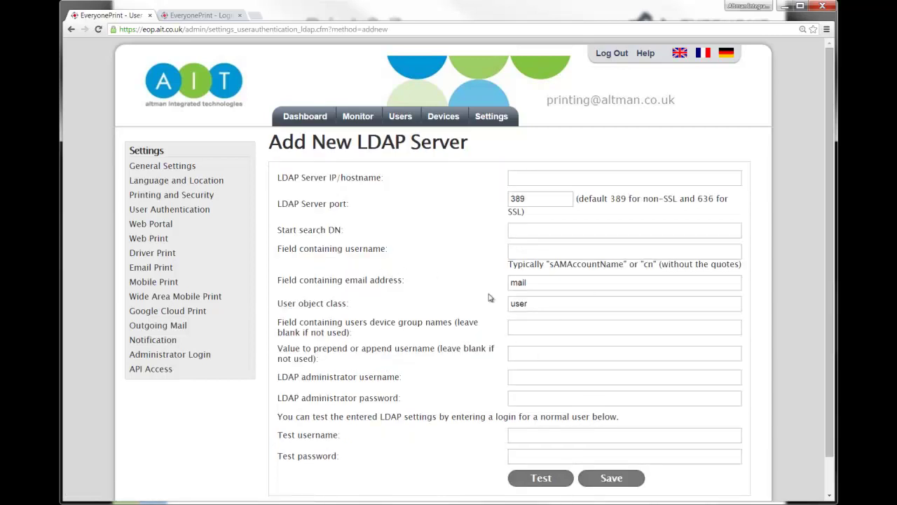
{"action": "left_click", "coordinate": [200, 212]}
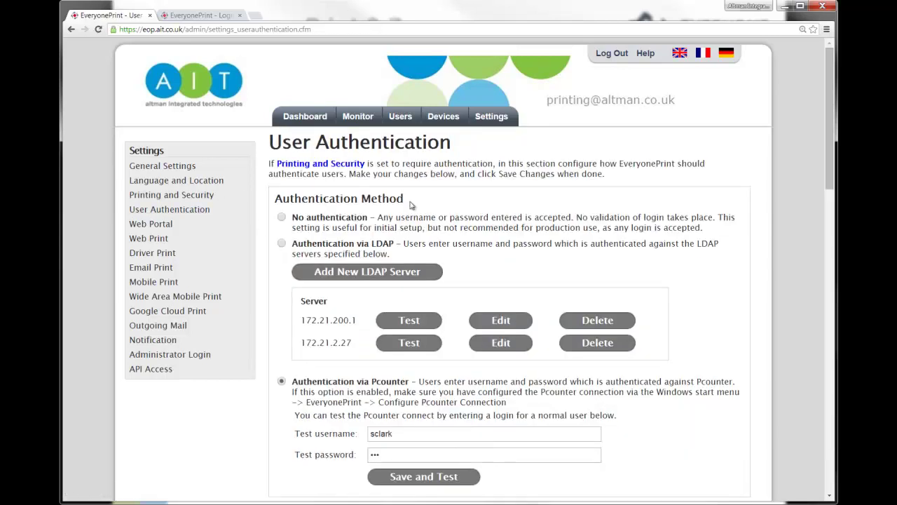
Step: Edit LDAP server 172.21.200.1, enter test login credentials and run the test
{"action": "left_click", "coordinate": [505, 324]}
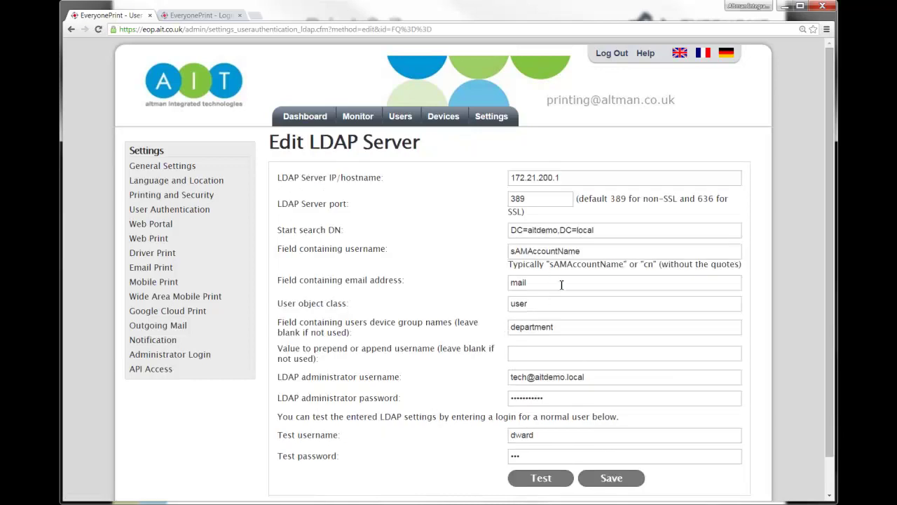
{"action": "scroll", "coordinate": [550, 281], "scroll_direction": "down", "scroll_amount": 1}
{"action": "left_click", "coordinate": [553, 396]}
{"action": "double_click", "coordinate": [553, 396]}
{"action": "left_click", "coordinate": [525, 418]}
{"action": "left_click", "coordinate": [536, 442]}
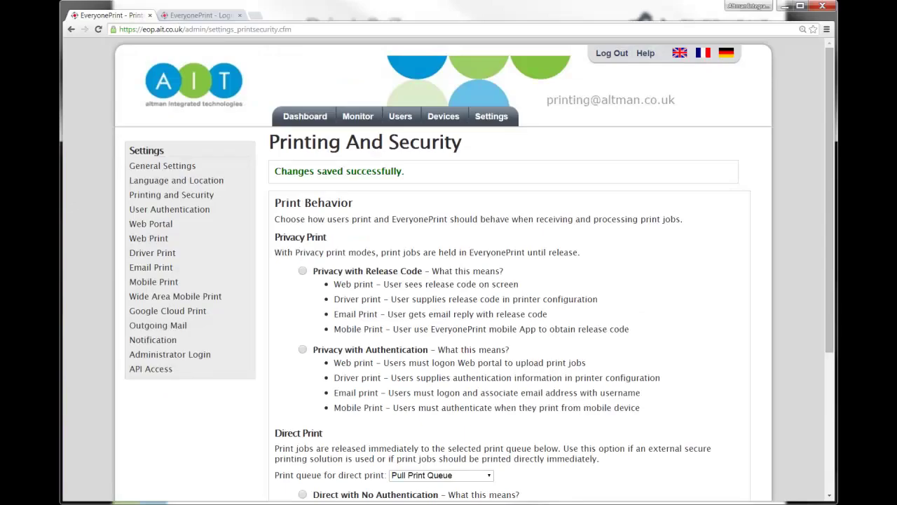
{"action": "left_click", "coordinate": [159, 270]}
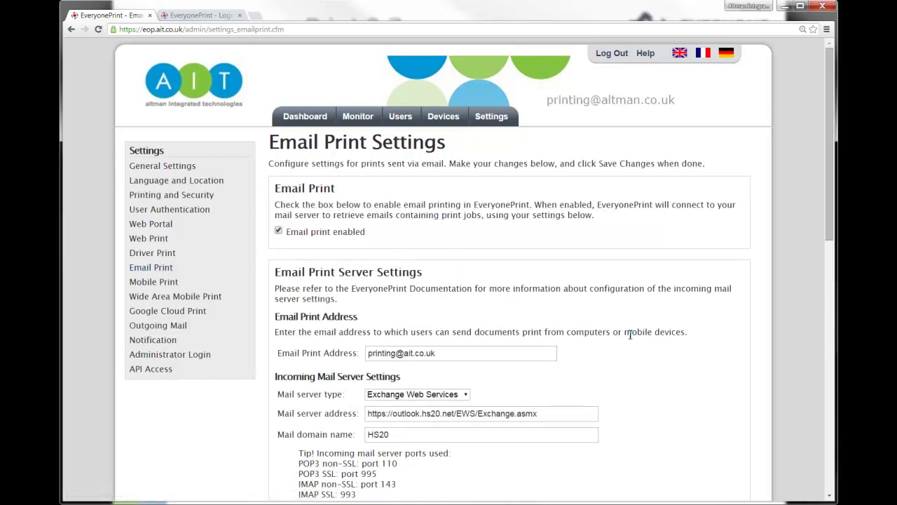
{"action": "scroll", "coordinate": [629, 335], "scroll_direction": "down", "scroll_amount": 2}
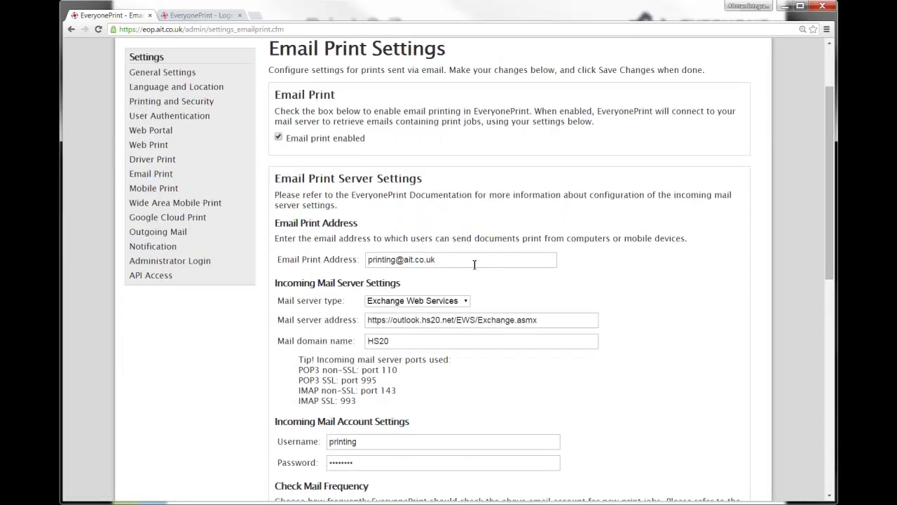
{"action": "left_click_drag", "start_coordinate": [475, 261], "coordinate": [351, 253]}
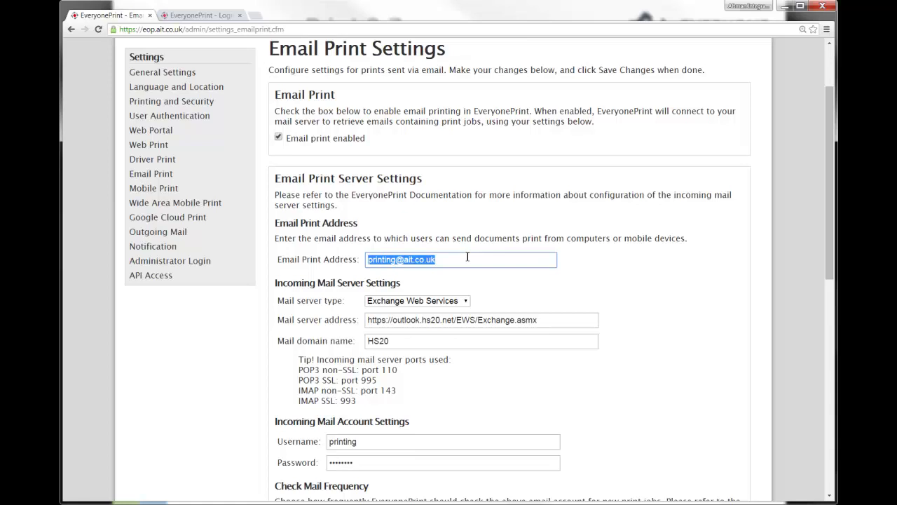
{"action": "left_click", "coordinate": [442, 302]}
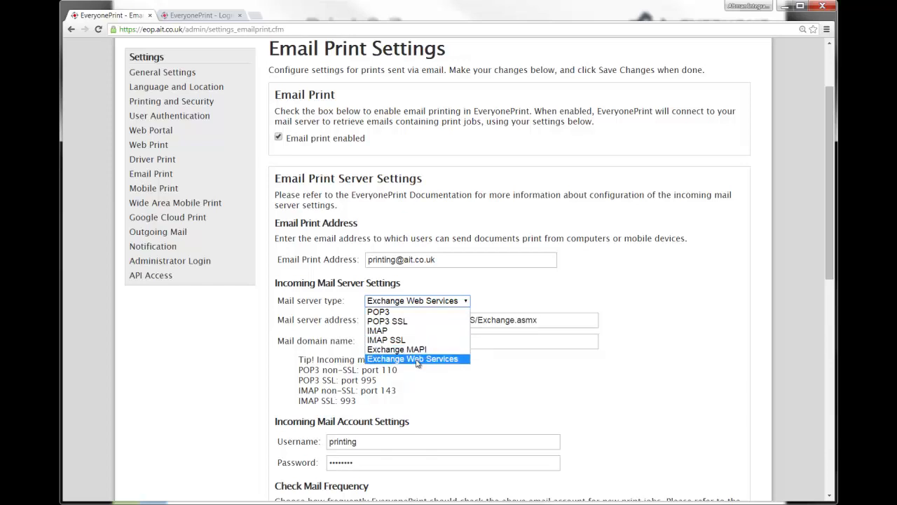
{"action": "left_click", "coordinate": [417, 358]}
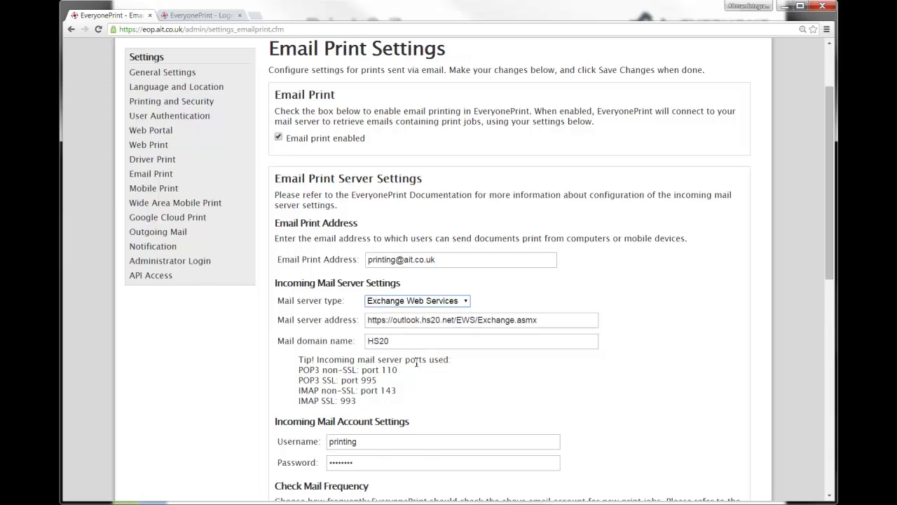
{"action": "left_click", "coordinate": [501, 293]}
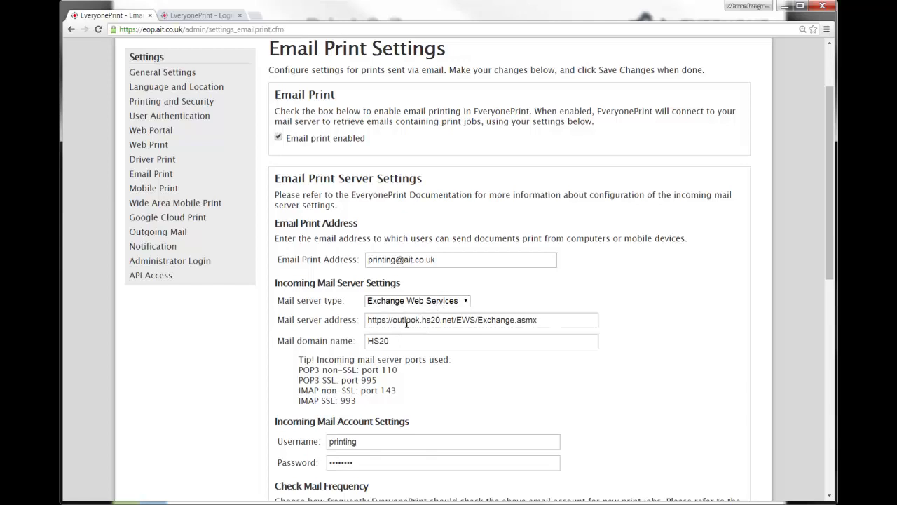
{"action": "left_click_drag", "start_coordinate": [387, 320], "coordinate": [365, 328]}
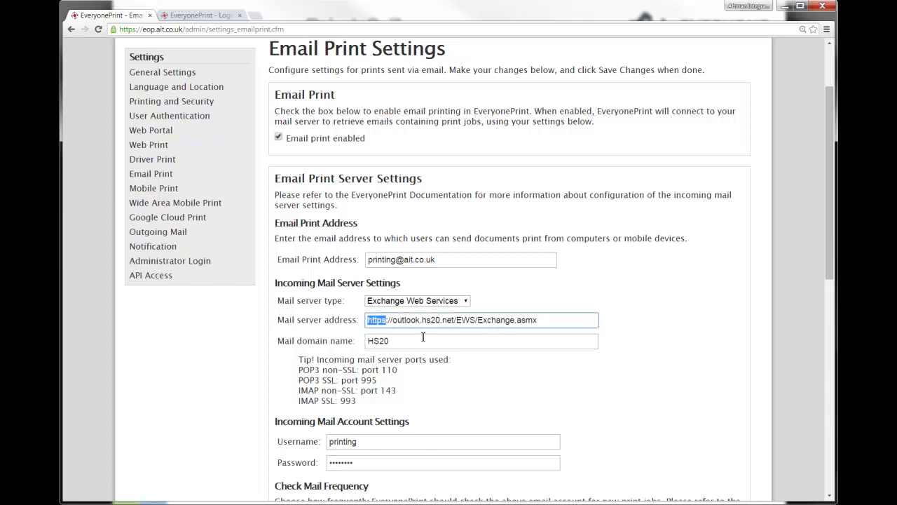
{"action": "left_click", "coordinate": [586, 382]}
{"action": "scroll", "coordinate": [428, 347], "scroll_direction": "down", "scroll_amount": 2}
{"action": "scroll", "coordinate": [430, 349], "scroll_direction": "down", "scroll_amount": 1}
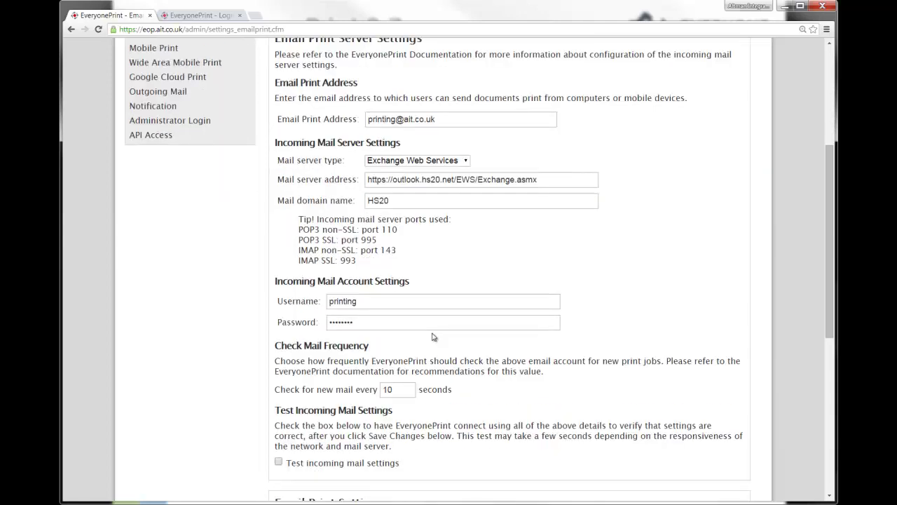
{"action": "left_click", "coordinate": [389, 303]}
{"action": "left_click", "coordinate": [371, 322]}
{"action": "left_click", "coordinate": [377, 300]}
{"action": "scroll", "coordinate": [580, 312], "scroll_direction": "down", "scroll_amount": 1}
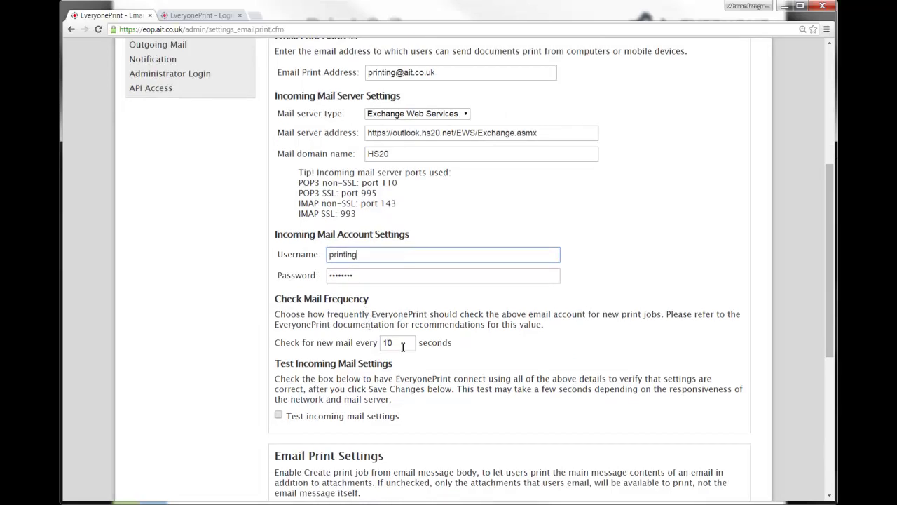
{"action": "left_click_drag", "start_coordinate": [402, 345], "coordinate": [382, 343]}
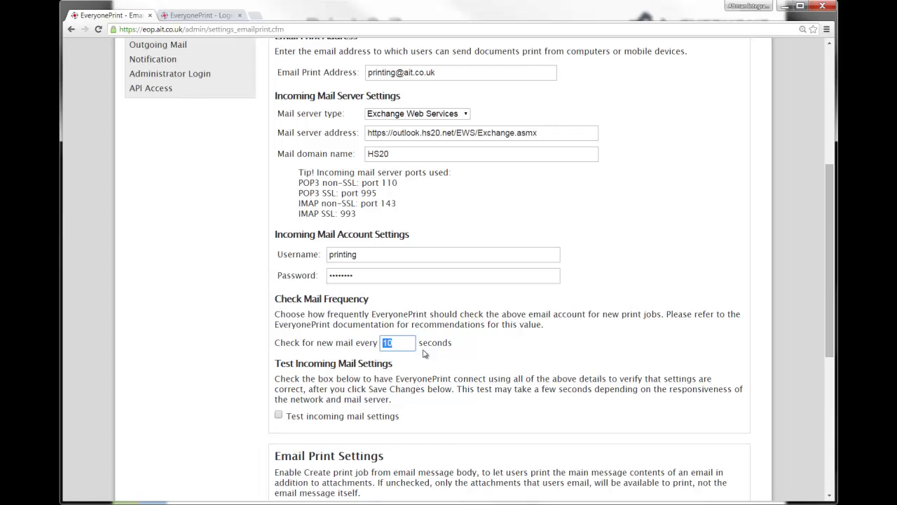
{"action": "left_click", "coordinate": [569, 347]}
{"action": "scroll", "coordinate": [566, 345], "scroll_direction": "down", "scroll_amount": 2}
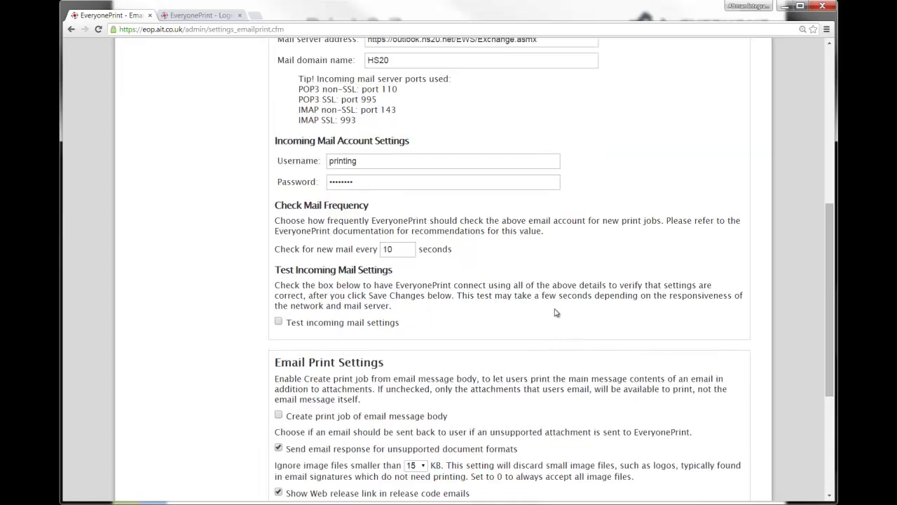
{"action": "scroll", "coordinate": [557, 311], "scroll_direction": "up", "scroll_amount": 1}
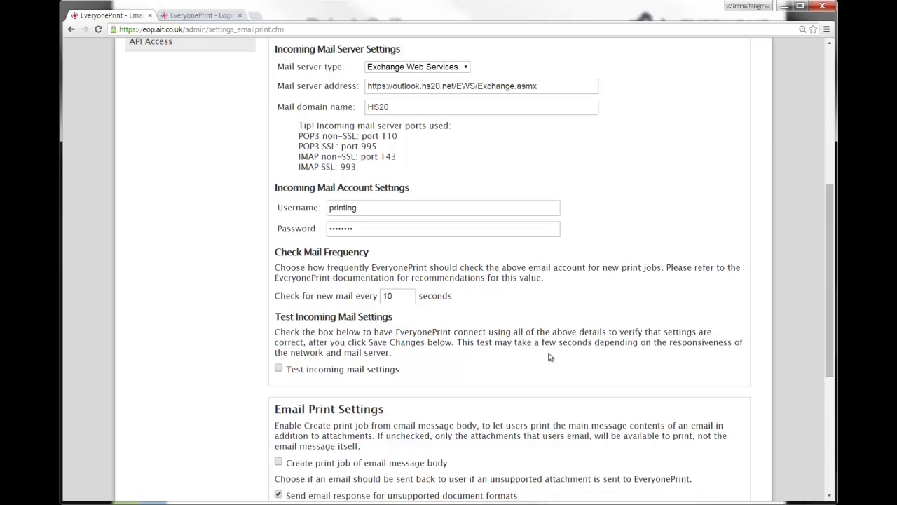
{"action": "scroll", "coordinate": [550, 356], "scroll_direction": "down", "scroll_amount": 4}
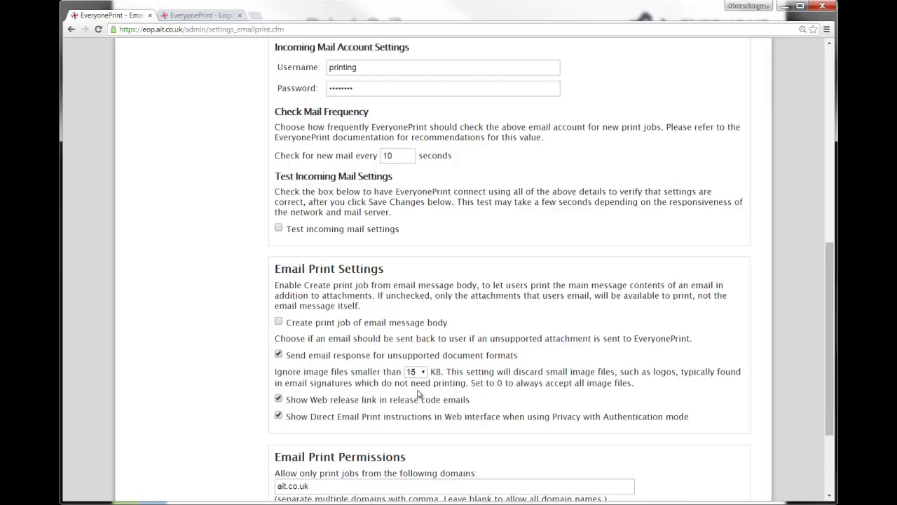
{"action": "left_click", "coordinate": [419, 372]}
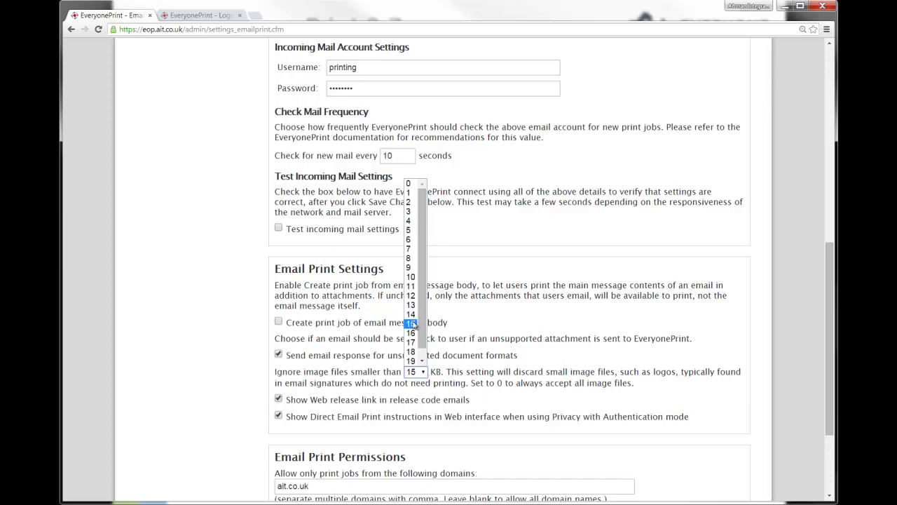
{"action": "left_click", "coordinate": [414, 322]}
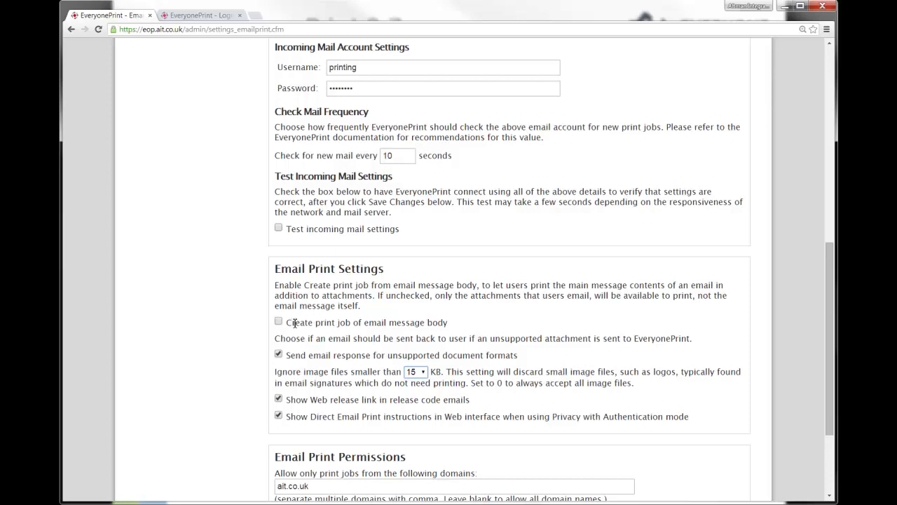
{"action": "left_click_drag", "start_coordinate": [292, 322], "coordinate": [464, 326]}
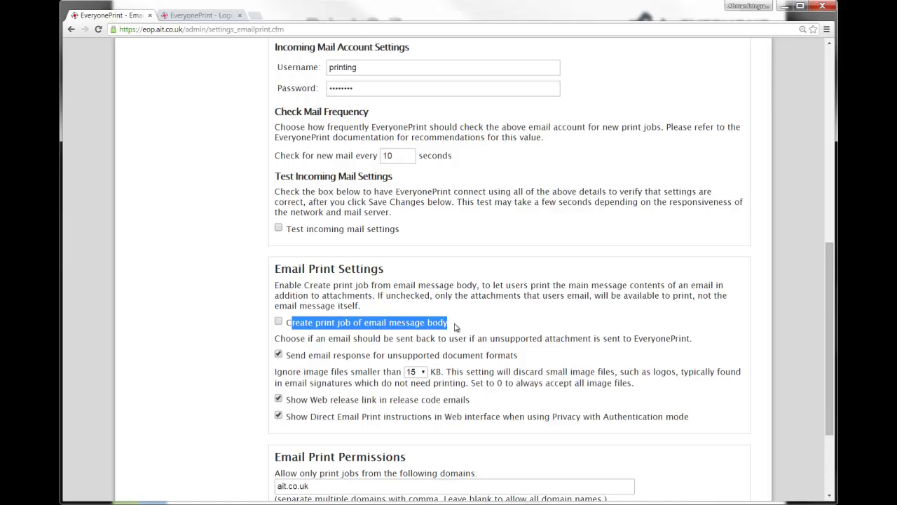
{"action": "left_click", "coordinate": [455, 330]}
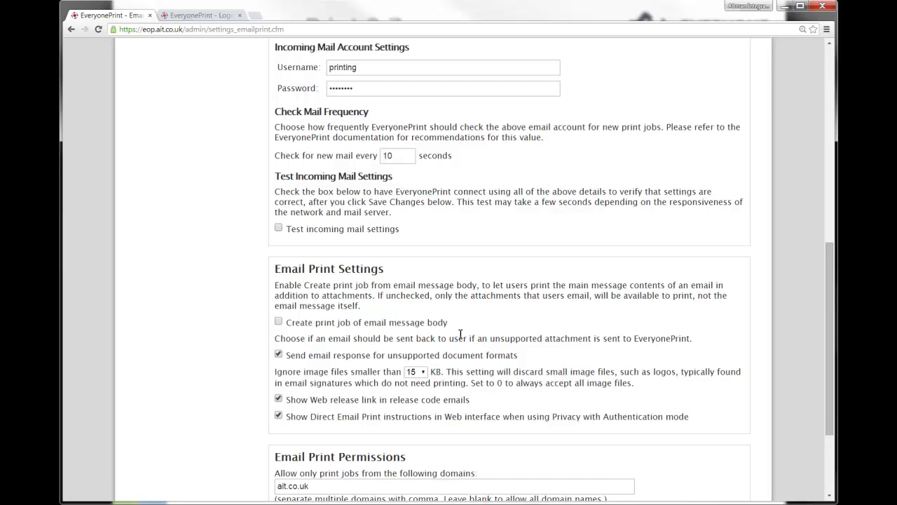
{"action": "scroll", "coordinate": [530, 316], "scroll_direction": "down", "scroll_amount": 2}
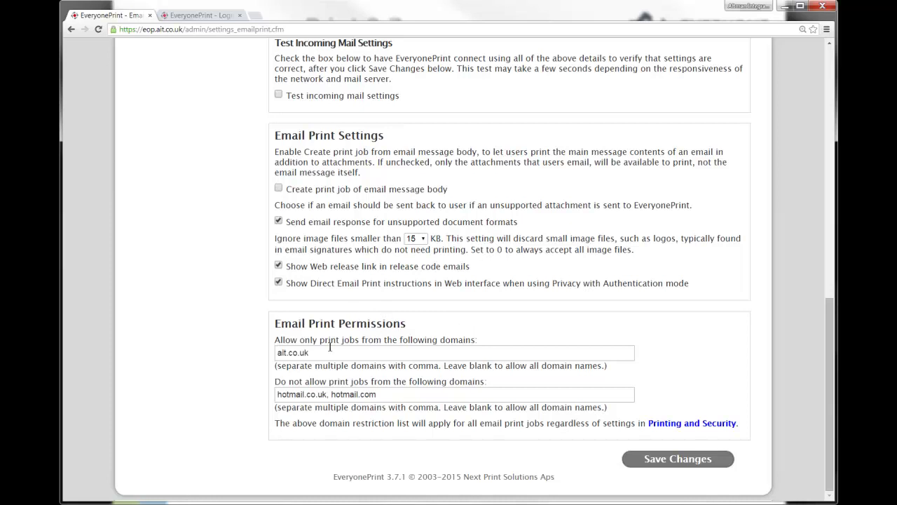
Step: Clear ait.co.uk from 'Allow only print jobs from', then select the hotmail blocked domains
{"action": "left_click_drag", "start_coordinate": [331, 351], "coordinate": [248, 342]}
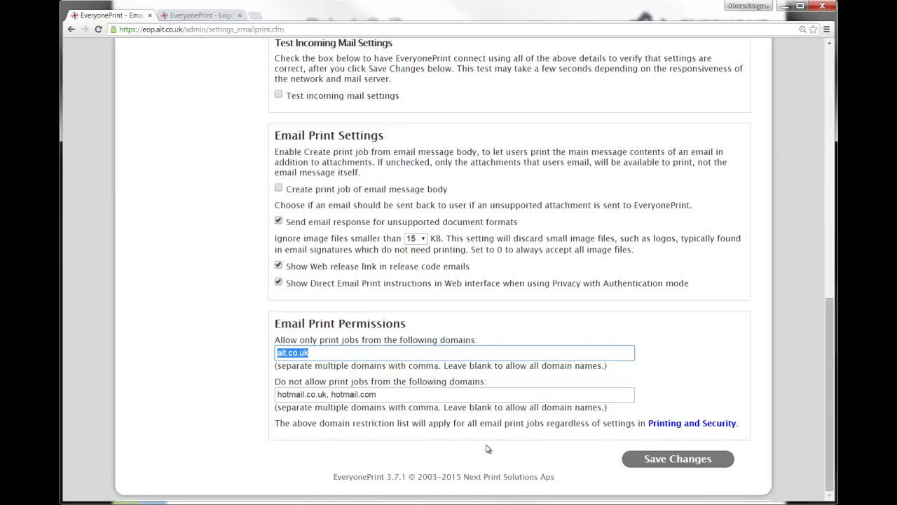
{"action": "left_click", "coordinate": [395, 352]}
{"action": "key", "text": "ctrl+a"}
{"action": "key", "text": "BackSpace"}
{"action": "left_click_drag", "start_coordinate": [391, 397], "coordinate": [256, 403]}
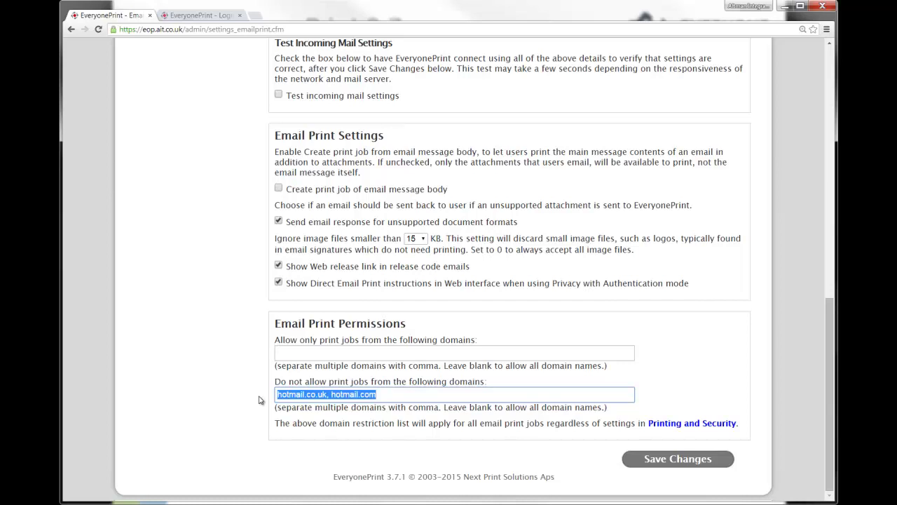
{"action": "left_click", "coordinate": [690, 464]}
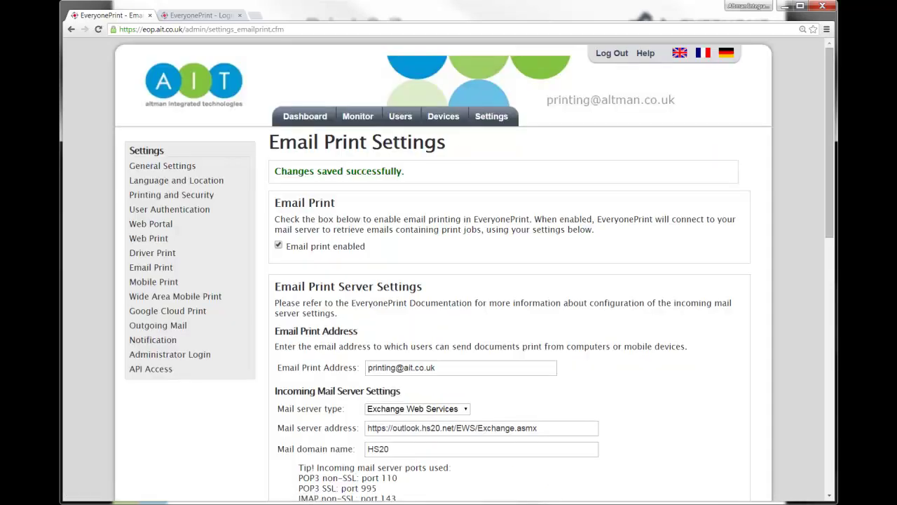
{"action": "left_click_drag", "start_coordinate": [557, 392], "coordinate": [609, 374]}
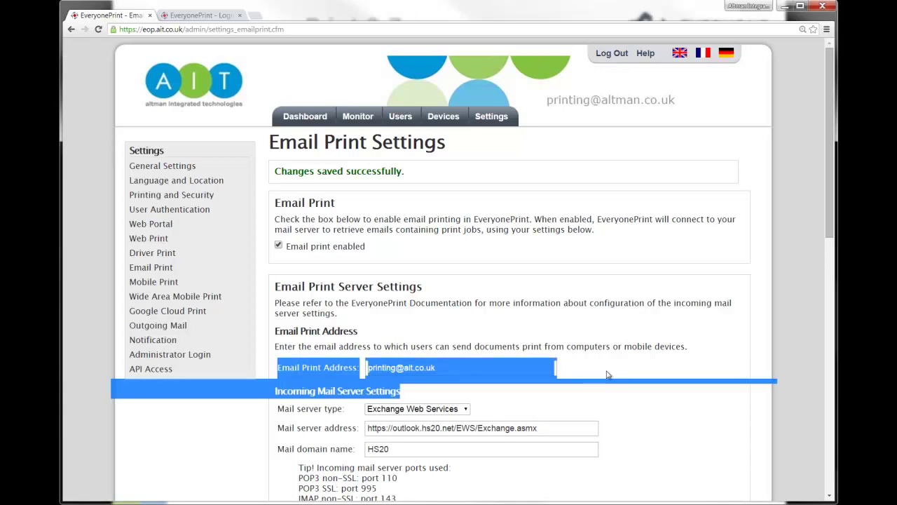
{"action": "left_click", "coordinate": [697, 356]}
{"action": "scroll", "coordinate": [696, 357], "scroll_direction": "down", "scroll_amount": 3}
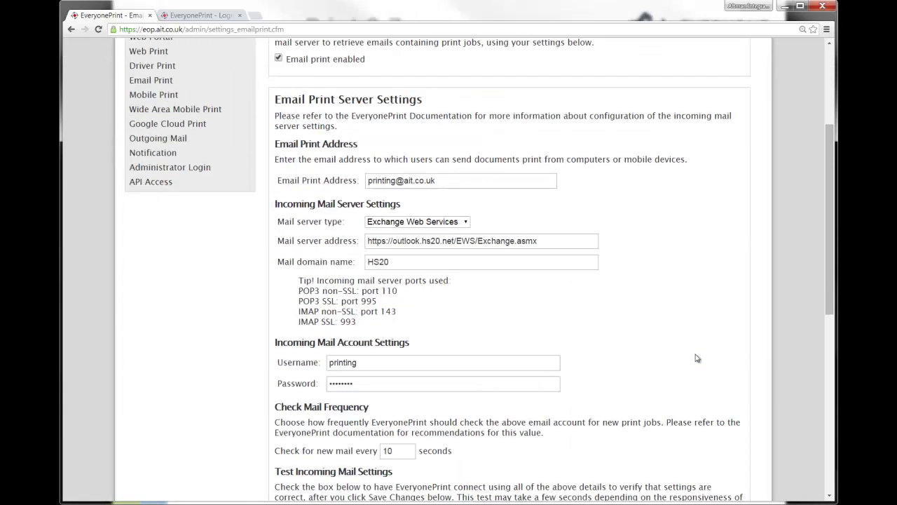
{"action": "scroll", "coordinate": [697, 357], "scroll_direction": "down", "scroll_amount": 2}
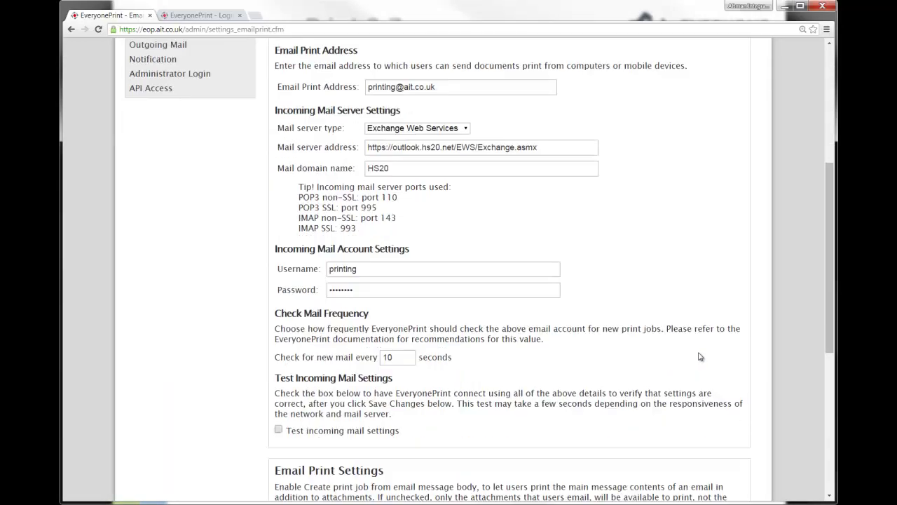
{"action": "left_click", "coordinate": [278, 431]}
{"action": "left_click_drag", "start_coordinate": [823, 309], "coordinate": [823, 440]}
{"action": "left_click", "coordinate": [682, 467]}
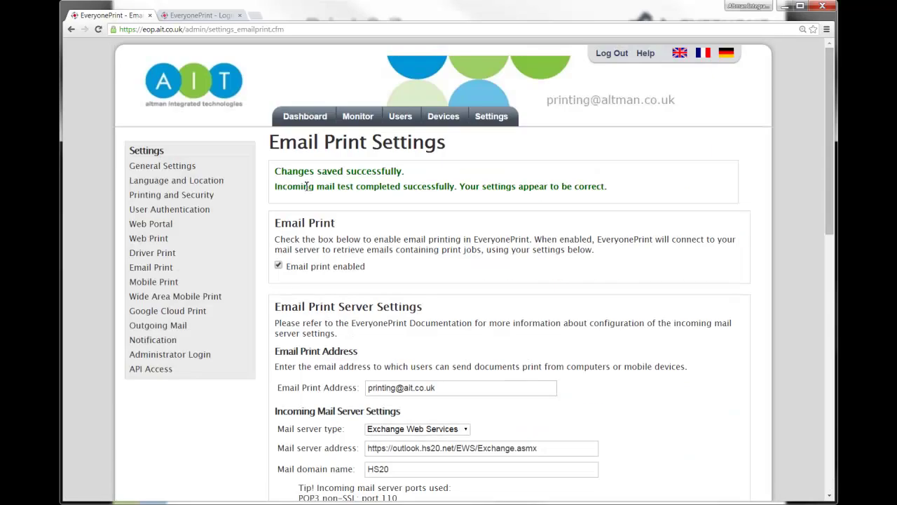
{"action": "left_click_drag", "start_coordinate": [275, 185], "coordinate": [473, 192]}
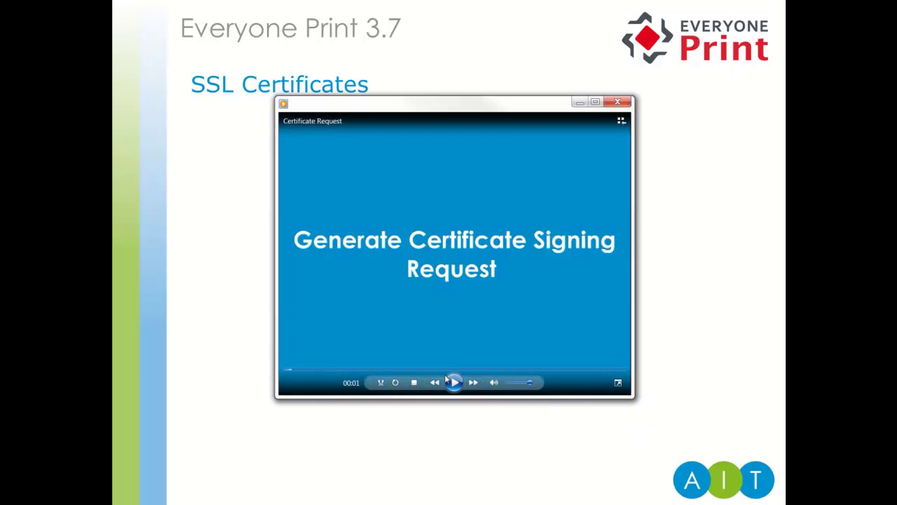
Step: Play the certificate request video demo
{"action": "left_click", "coordinate": [452, 382]}
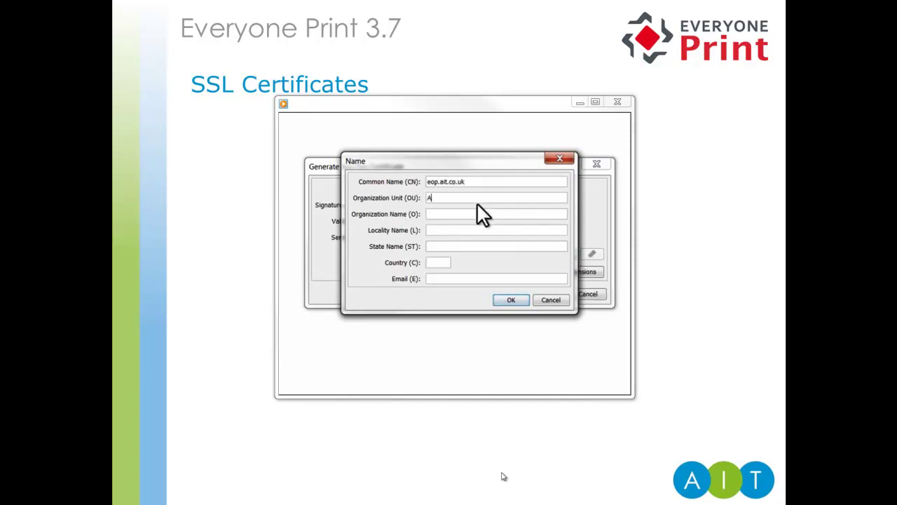
Step: Fill in OU AIT, O AIT Ltd, Leeds, West Yorkshire, GB and the support e-mail
{"action": "type", "text": "T"}
{"action": "key", "text": "Tab"}
{"action": "type", "text": "AIT Ltd"}
{"action": "key", "text": "Tab"}
{"action": "type", "text": "Leeds"}
{"action": "key", "text": "Tab"}
{"action": "type", "text": "West Yorkshire"}
{"action": "key", "text": "Tab"}
{"action": "type", "text": "GB"}
{"action": "key", "text": "Tab"}
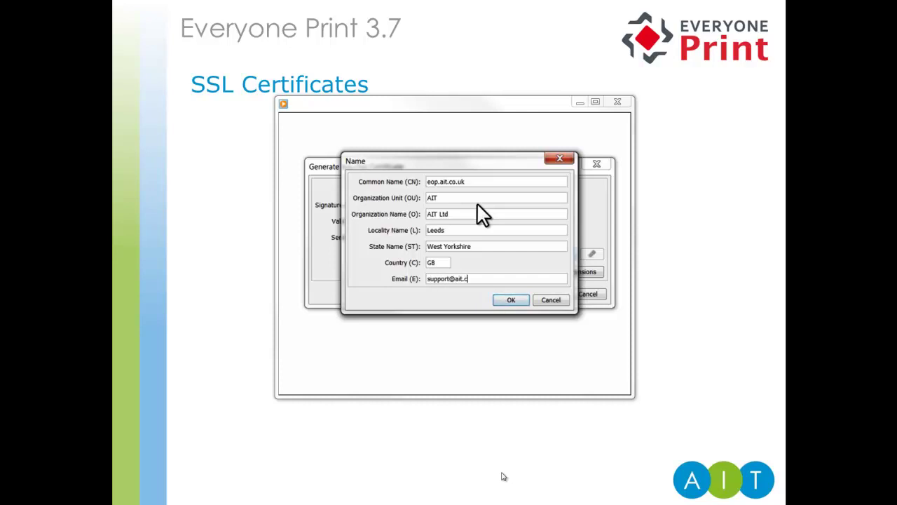
Step: Confirm the name and key pair settings and accept alias eop.ait.co.uk
{"action": "left_click", "coordinate": [498, 299]}
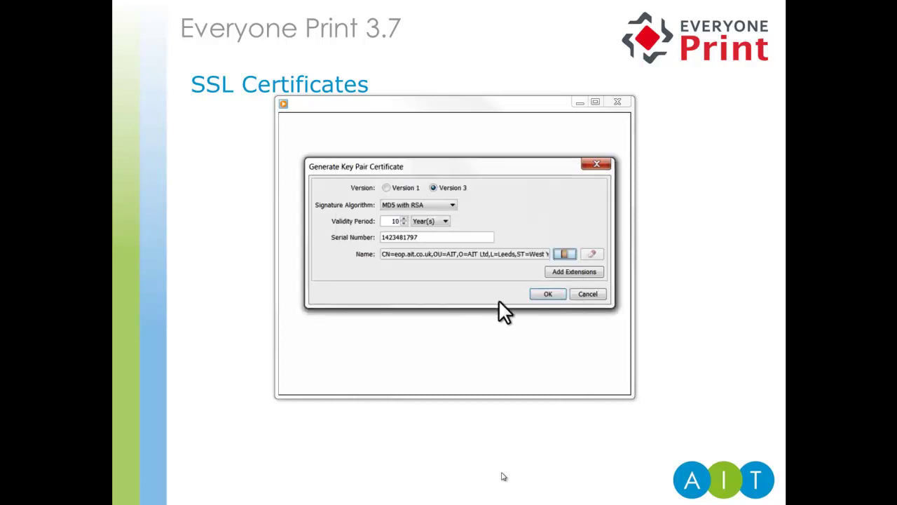
{"action": "left_click", "coordinate": [548, 294]}
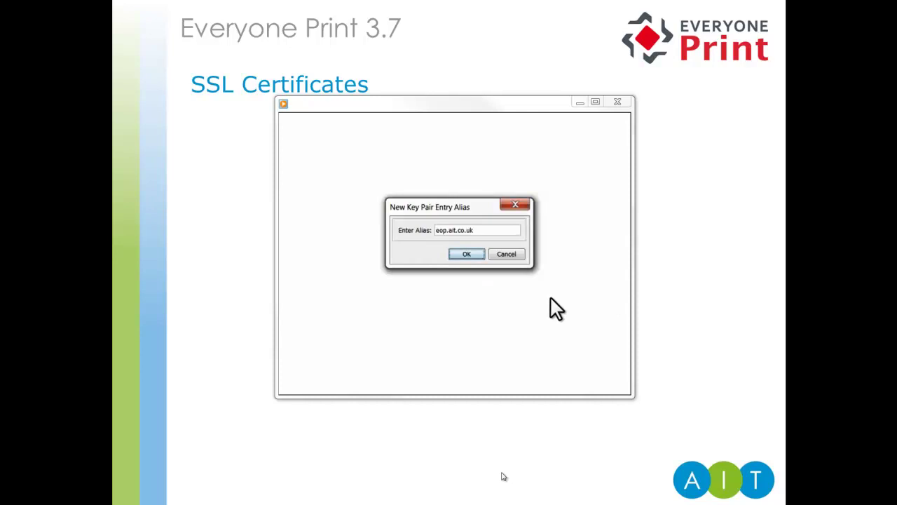
{"action": "left_click", "coordinate": [467, 254]}
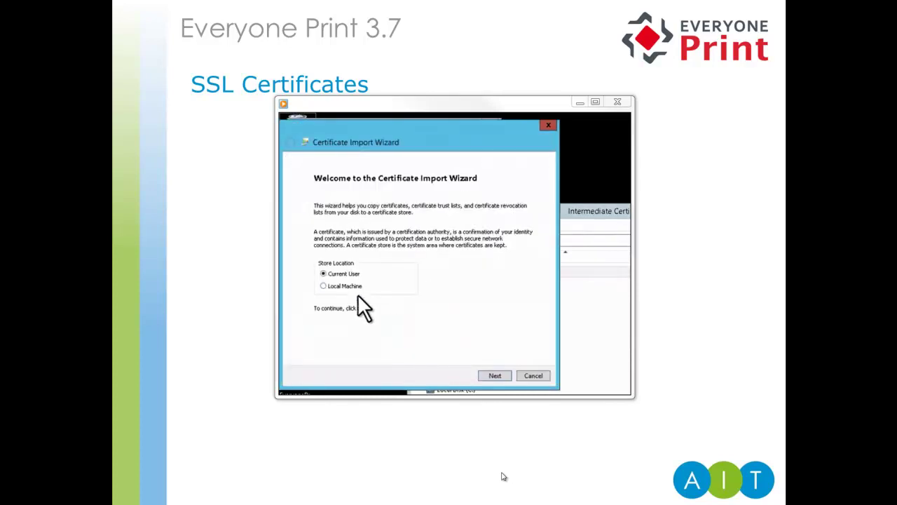
Step: Import the intermediate certificate for Local Machine with automatic store selection
{"action": "left_click", "coordinate": [354, 289]}
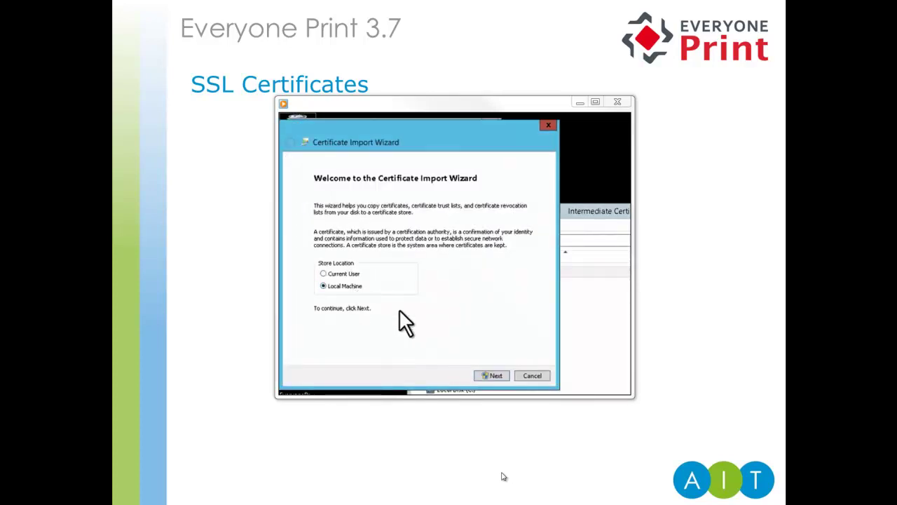
{"action": "left_click", "coordinate": [495, 376]}
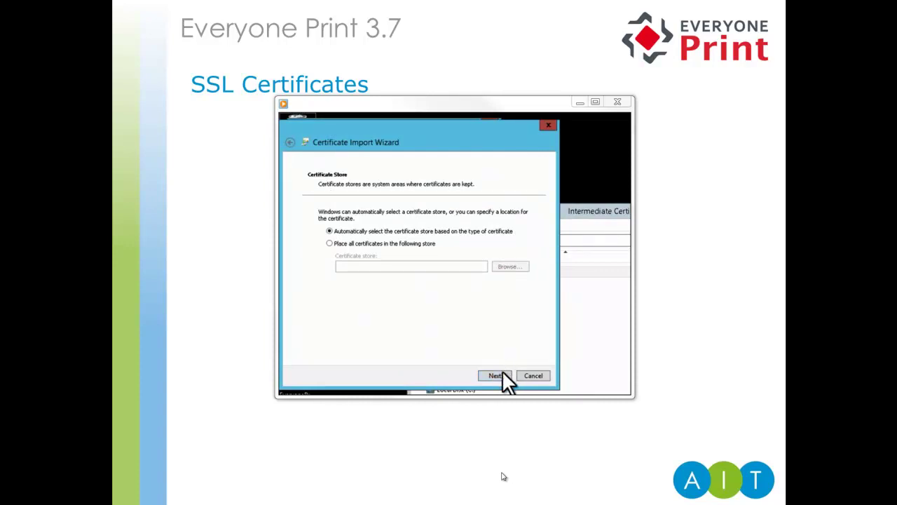
{"action": "left_click", "coordinate": [495, 377]}
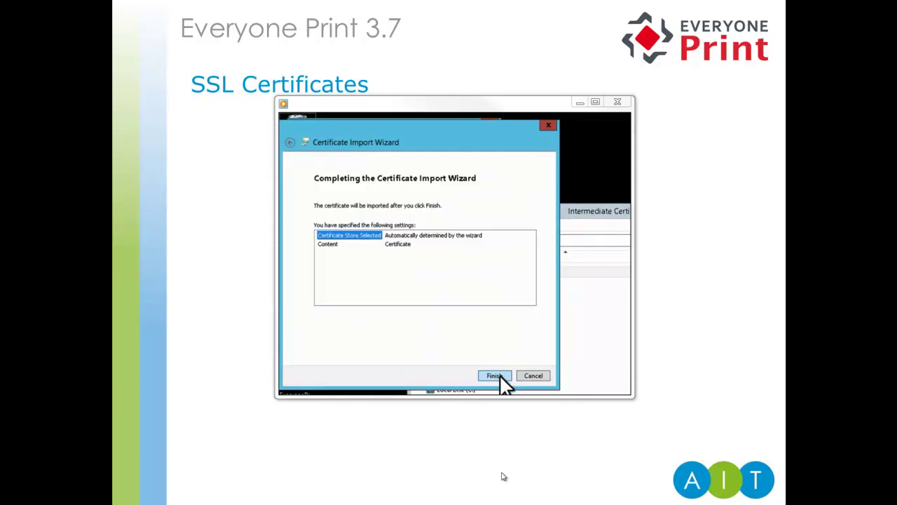
{"action": "left_click", "coordinate": [496, 373]}
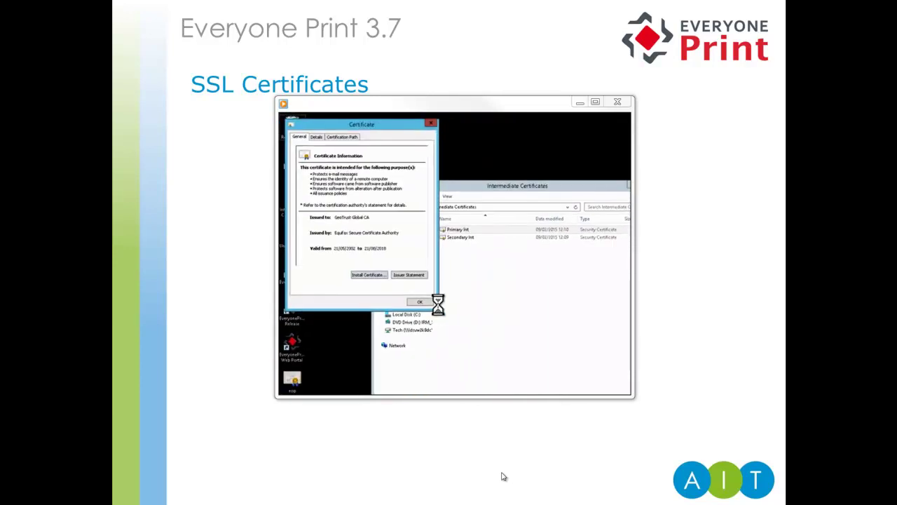
{"action": "left_click", "coordinate": [551, 327]}
{"action": "left_click", "coordinate": [418, 303]}
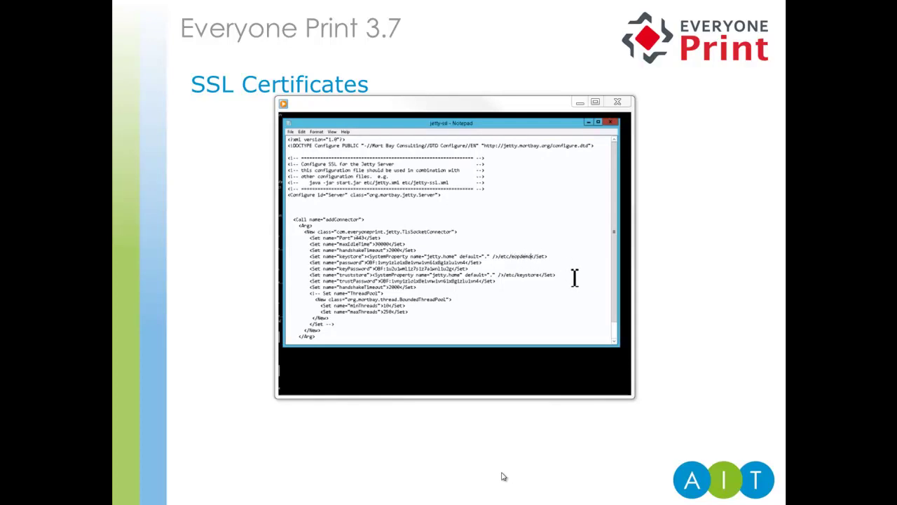
Step: Change the truststore path's file name to eopdemo, giving /etc/eopdemo
{"action": "left_click", "coordinate": [544, 274]}
{"action": "key", "text": "BackSpace"}
{"action": "key", "text": "BackSpace"}
{"action": "key", "text": "BackSpace"}
{"action": "key", "text": "BackSpace"}
{"action": "key", "text": "BackSpace"}
{"action": "key", "text": "BackSpace"}
{"action": "key", "text": "BackSpace"}
{"action": "type", "text": "eopdemo"}
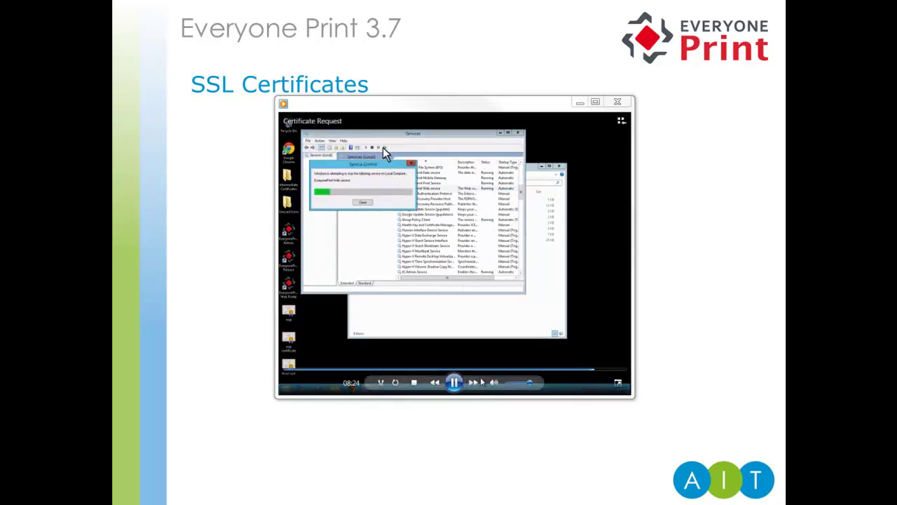
Step: Pause the Services demo video and close it to return to the slide
{"action": "left_click", "coordinate": [455, 382]}
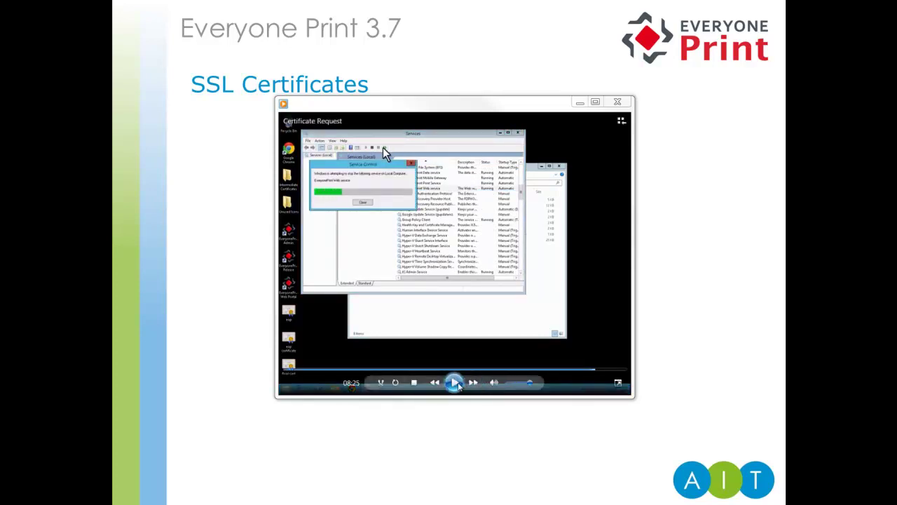
{"action": "left_click", "coordinate": [580, 103]}
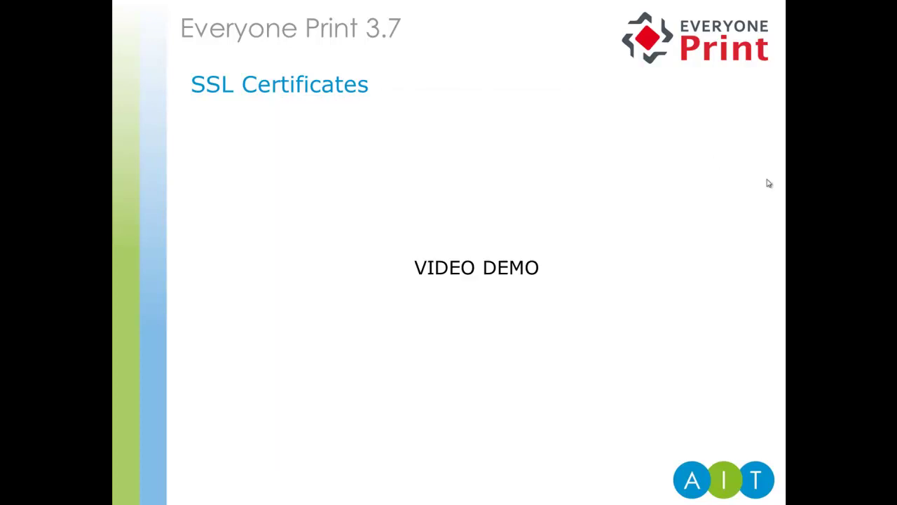
Step: Load eop.ait.co.uk in a new Chrome tab to reach the EveryonePrint login page
{"action": "key", "text": "alt+Tab"}
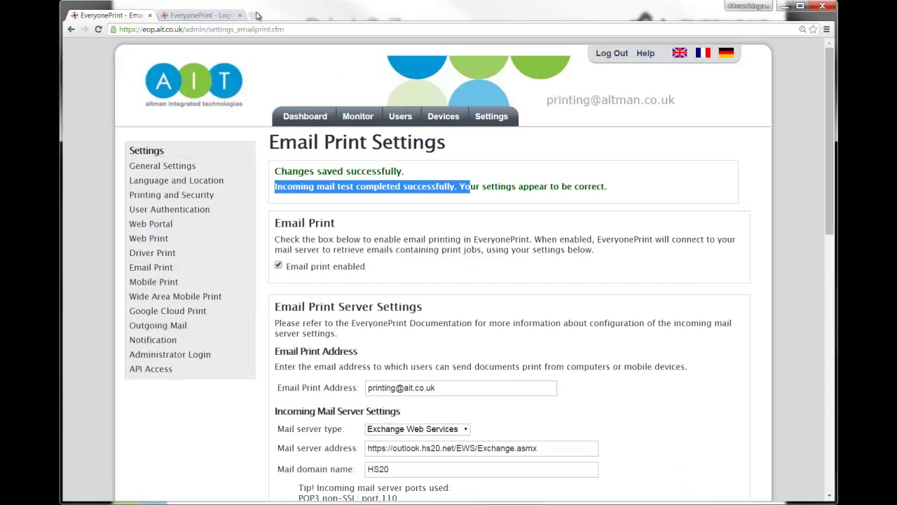
{"action": "left_click", "coordinate": [255, 14]}
{"action": "type", "text": "eop.ait"}
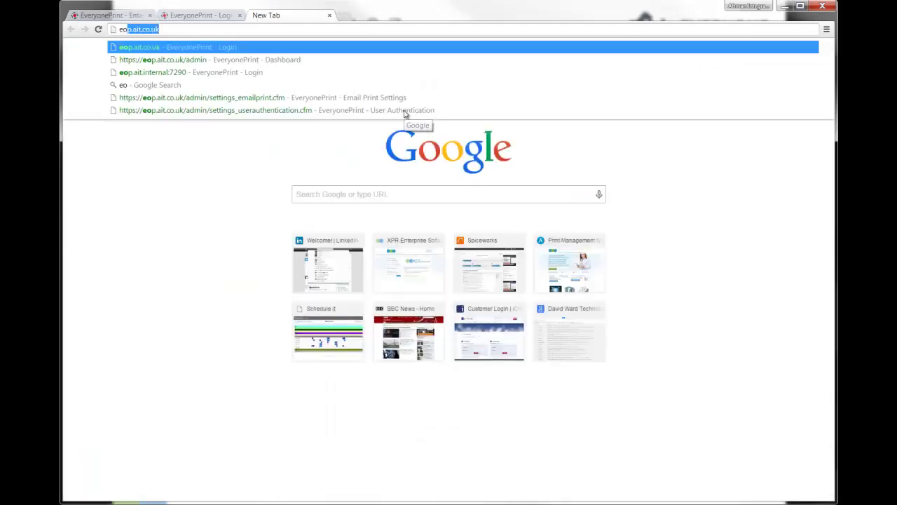
{"action": "type", "text": ".co.uk"}
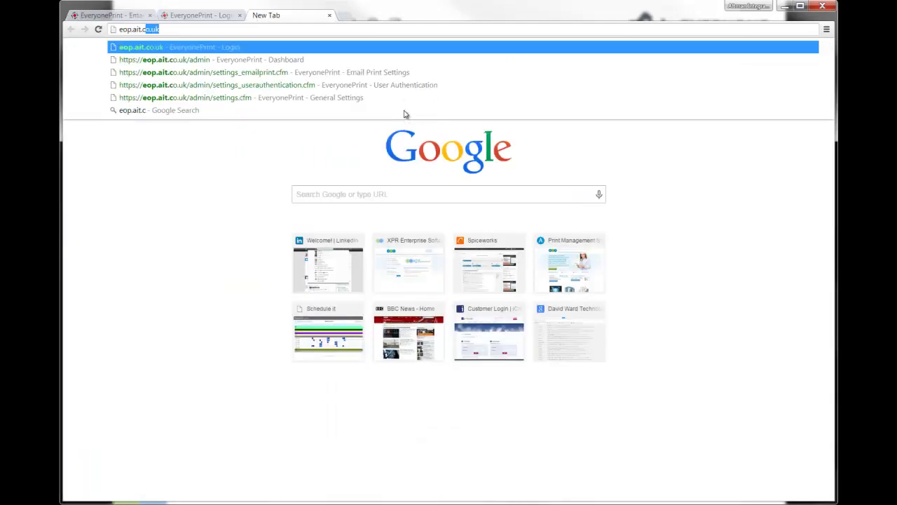
{"action": "key", "text": "Return"}
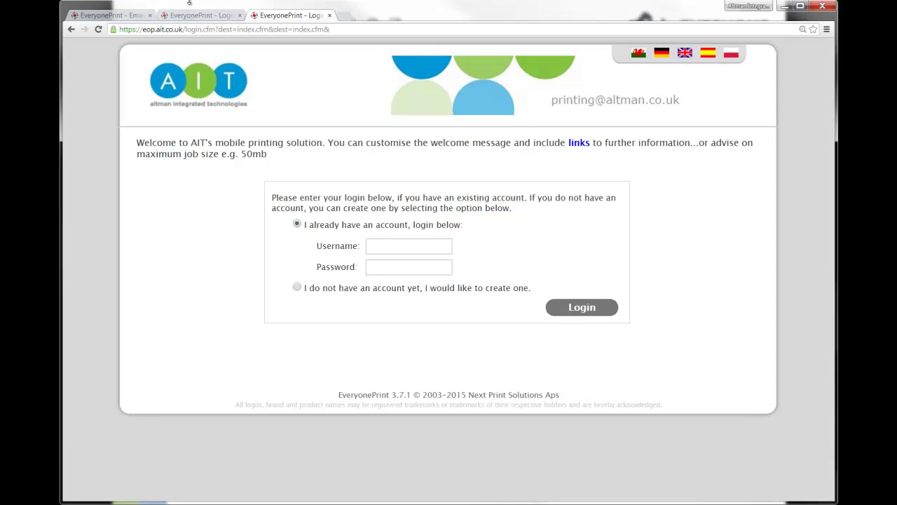
Step: Check the padlock's Connection details confirm the site identity is verified by RapidSSL
{"action": "left_click", "coordinate": [113, 31]}
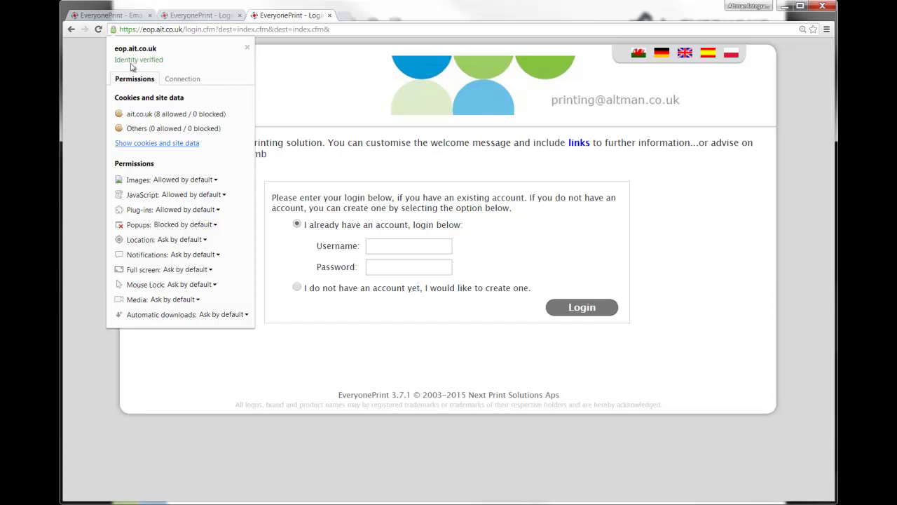
{"action": "left_click", "coordinate": [181, 79]}
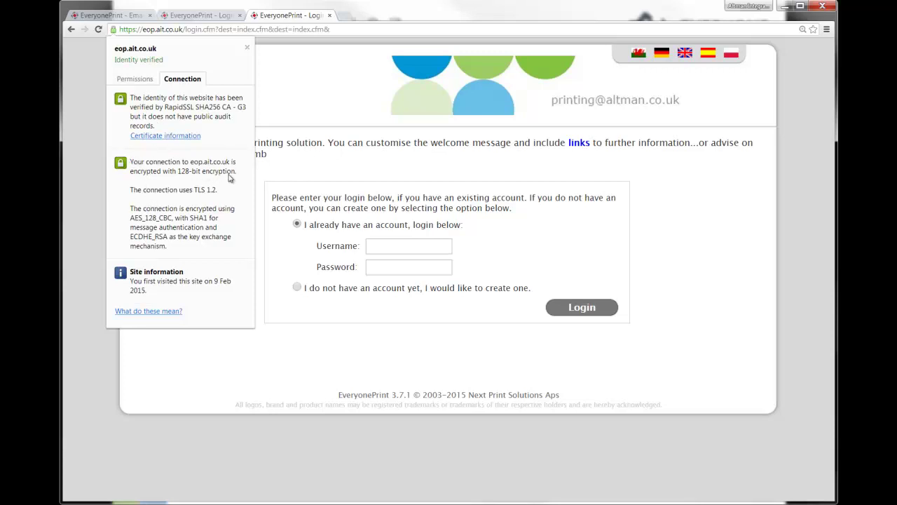
{"action": "left_click", "coordinate": [85, 69]}
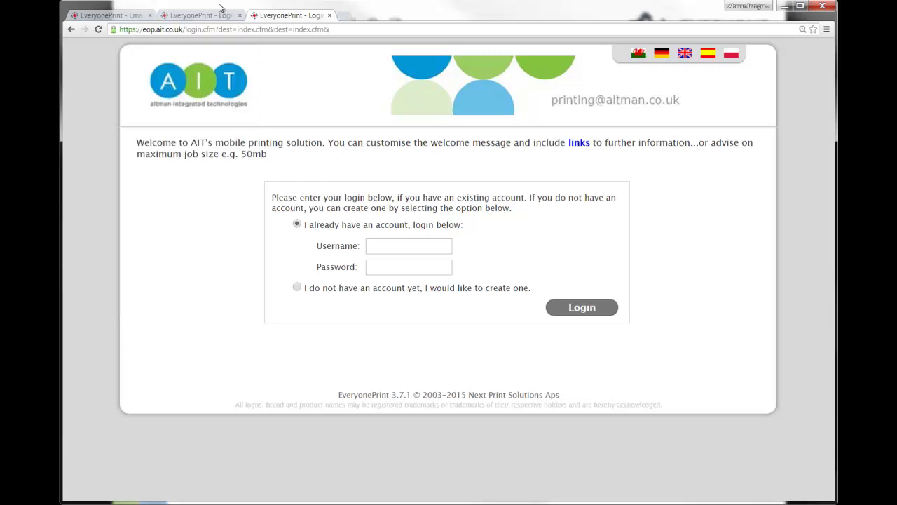